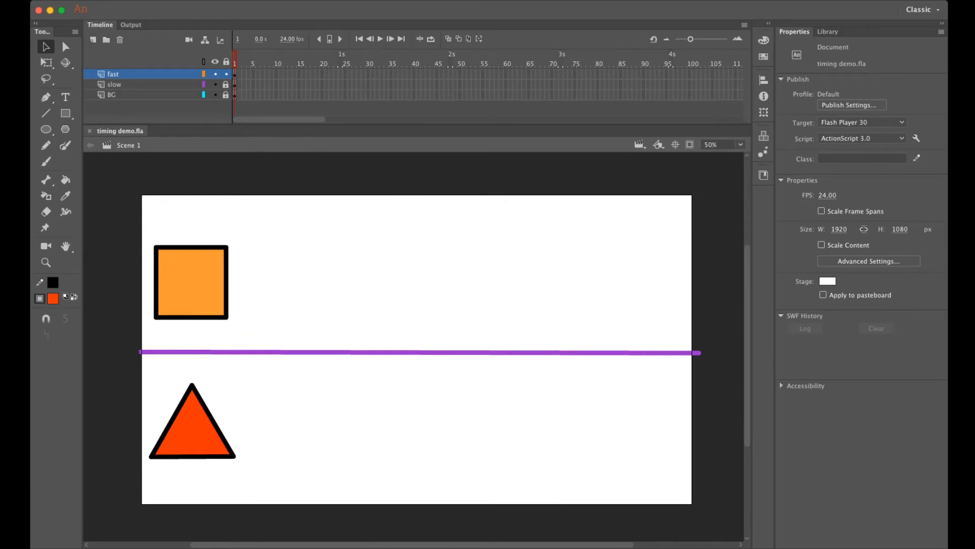
# Extend the fast, slow and BG layers to frame 36, trimming any extra frame, and play the timeline from frame 1
pyautogui.moveTo(450, 74); pyautogui.dragTo(447, 95)
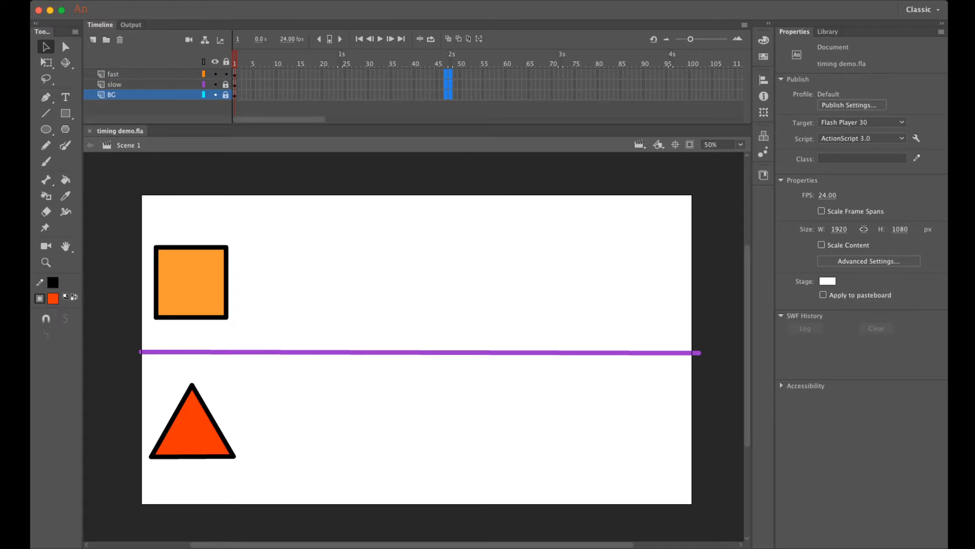
pyautogui.moveTo(391, 74); pyautogui.dragTo(395, 95)
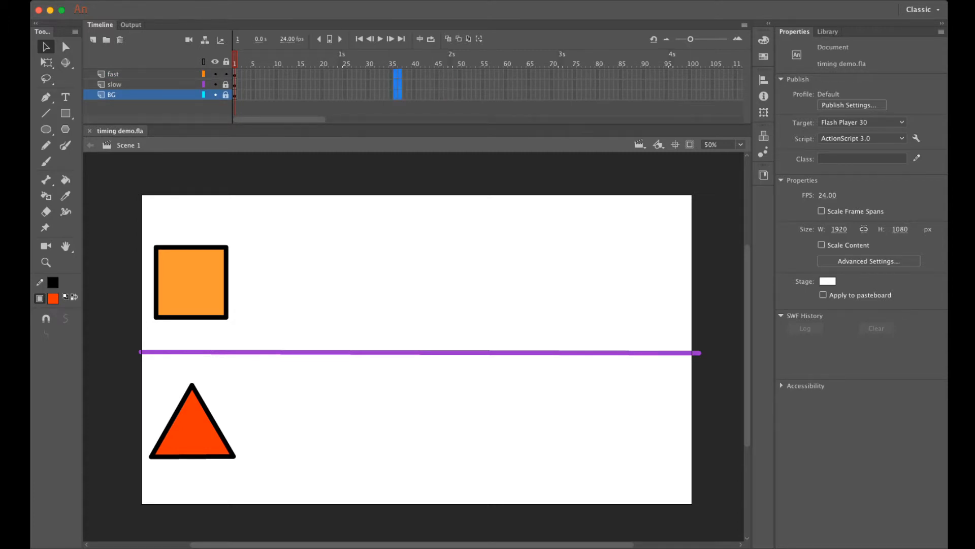
pyautogui.press('F5')
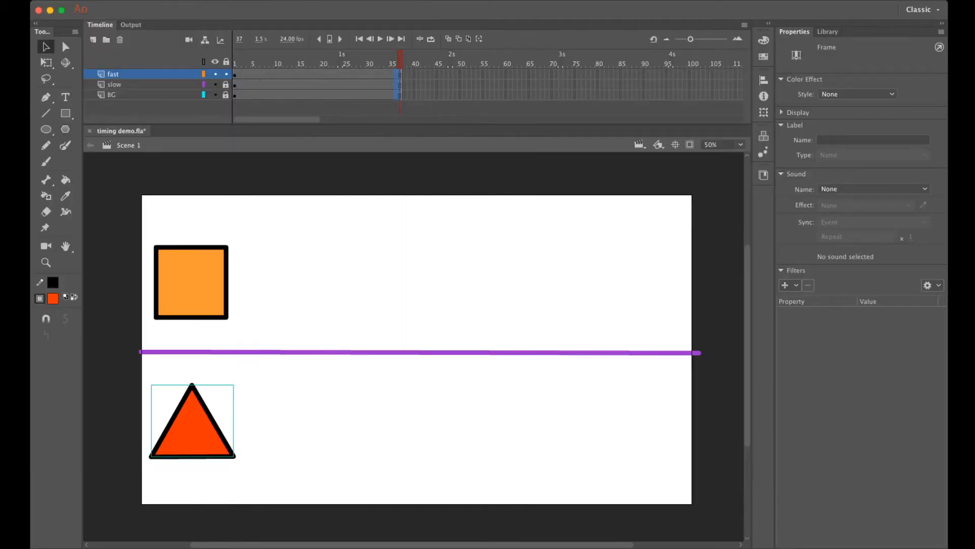
pyautogui.click(409, 74)
pyautogui.moveTo(405, 75); pyautogui.dragTo(405, 95)
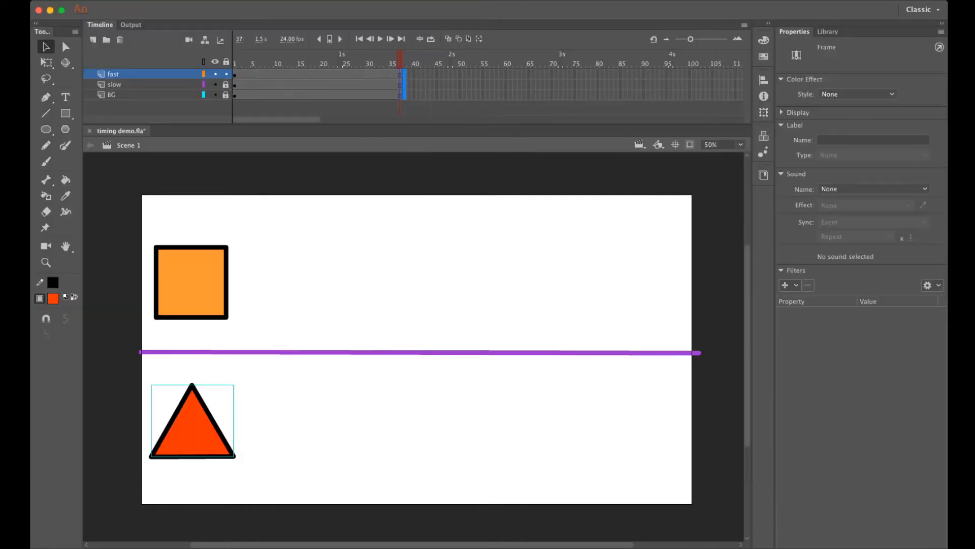
pyautogui.hotkey('shift', 'F5')
pyautogui.moveTo(396, 55); pyautogui.dragTo(234, 56)
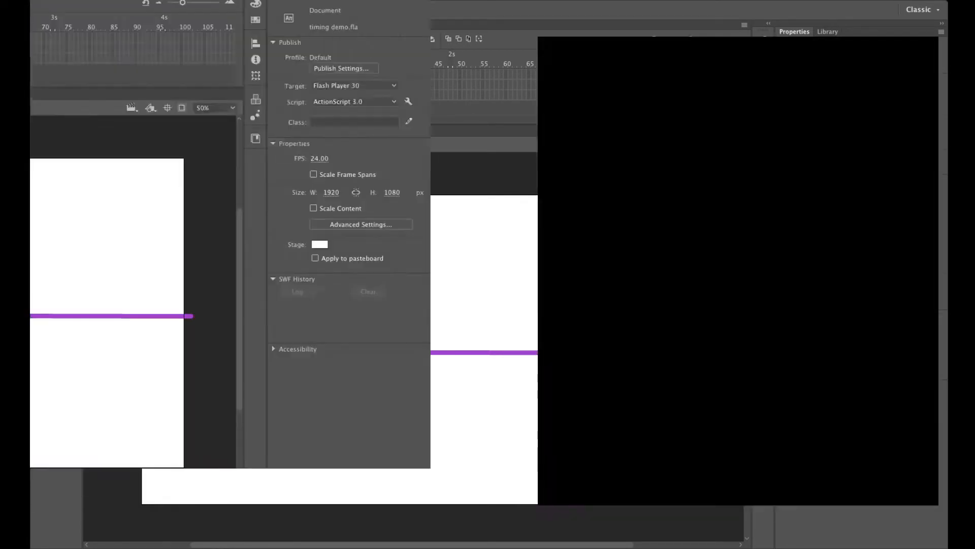
pyautogui.press('Return')
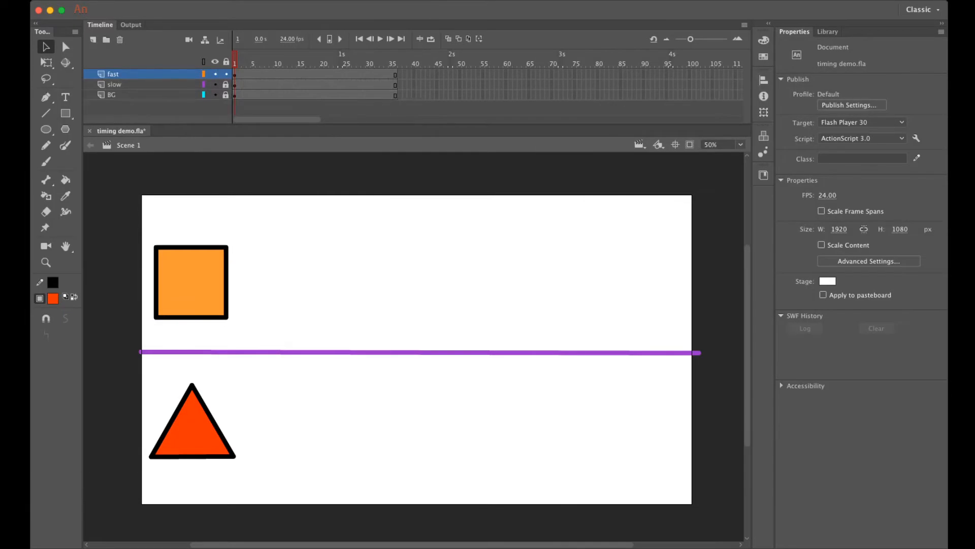
# Add a keyframe at frame 2 of the fast layer and, with onion skinning on, shift the triangle right to about X 271
pyautogui.click(227, 74)
pyautogui.click(226, 74)
pyautogui.click(239, 75)
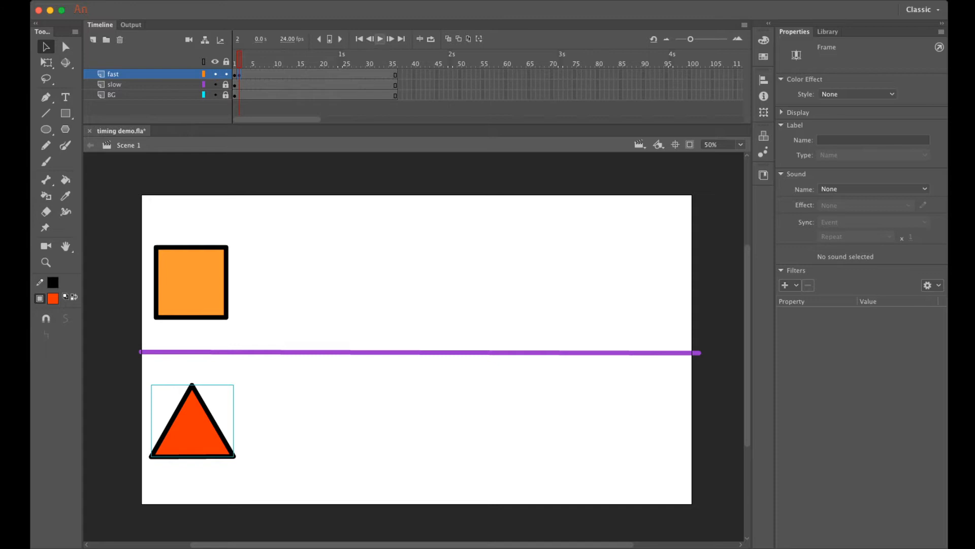
pyautogui.click(448, 39)
pyautogui.click(448, 39)
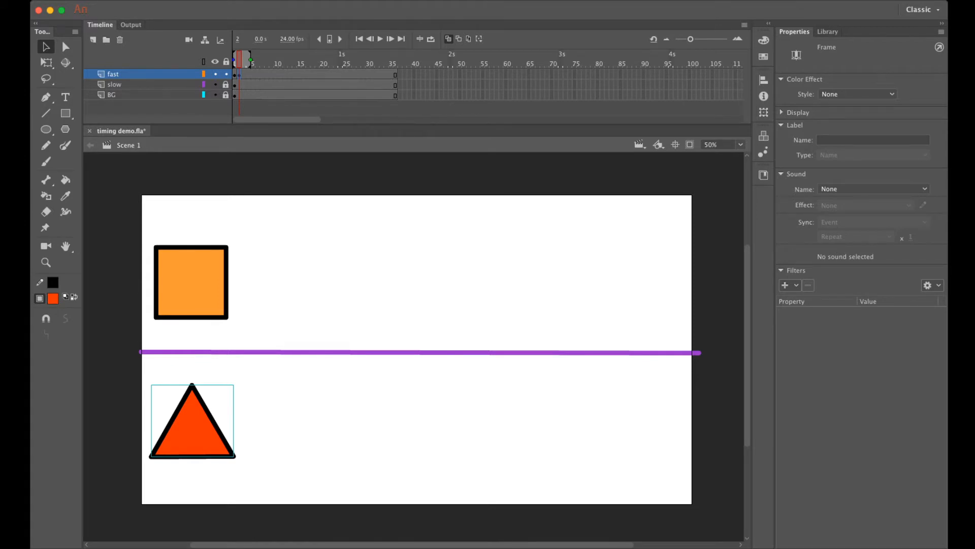
pyautogui.moveTo(192, 430); pyautogui.dragTo(259, 429)
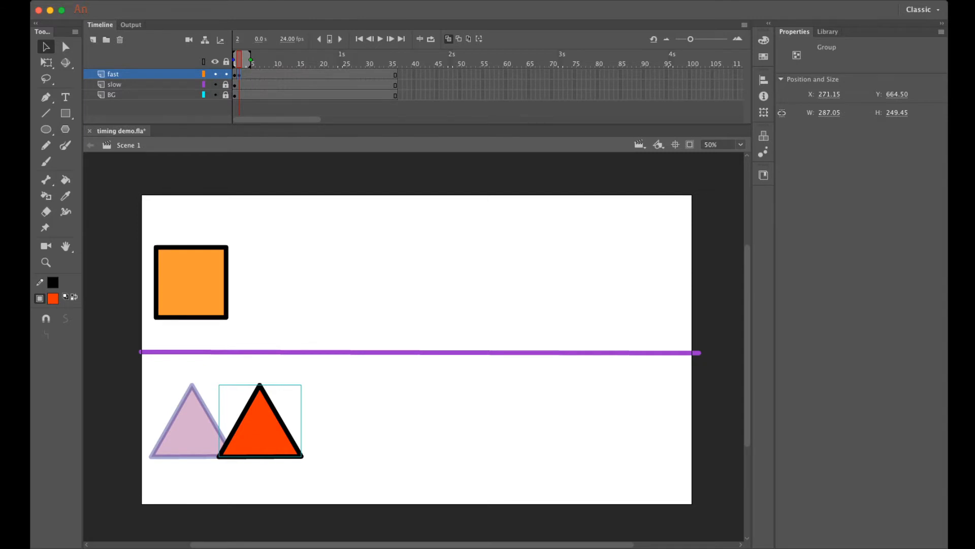
# Turn off onion skinning and flip between frames 1 and 2 to examine the triangle's movement
pyautogui.hotkey('alt', 'shift', 'o')
pyautogui.press(',')
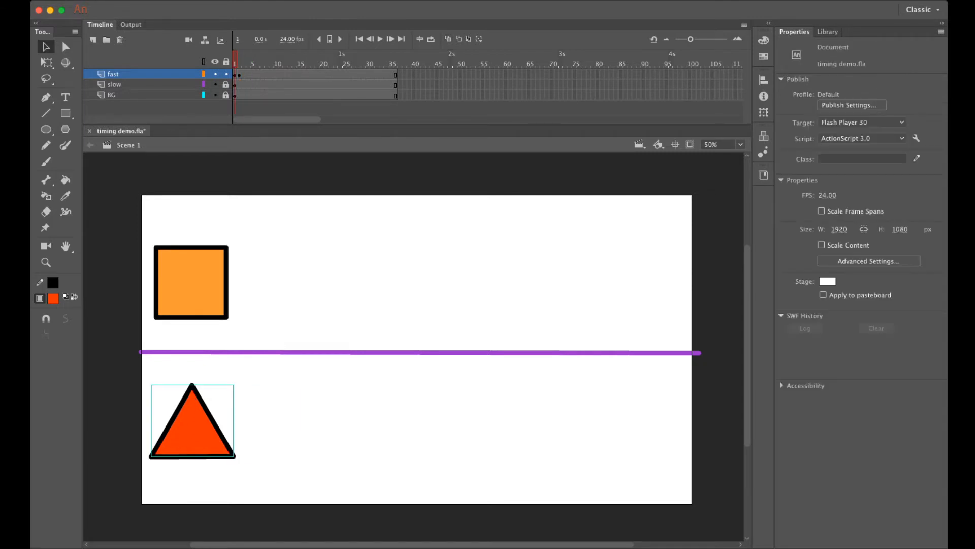
pyautogui.press('.')
pyautogui.press(',')
pyautogui.press('.')
pyautogui.press(',')
pyautogui.press('.')
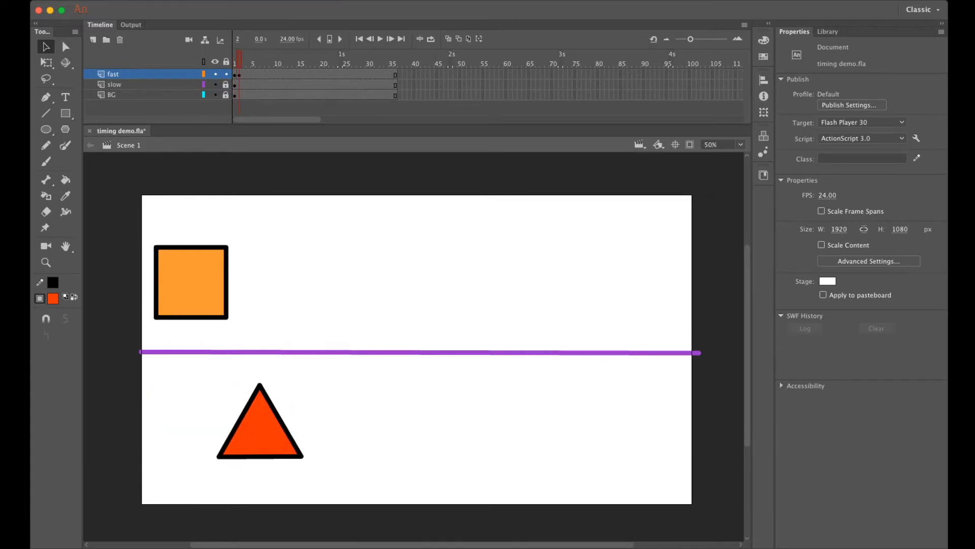
pyautogui.press(',')
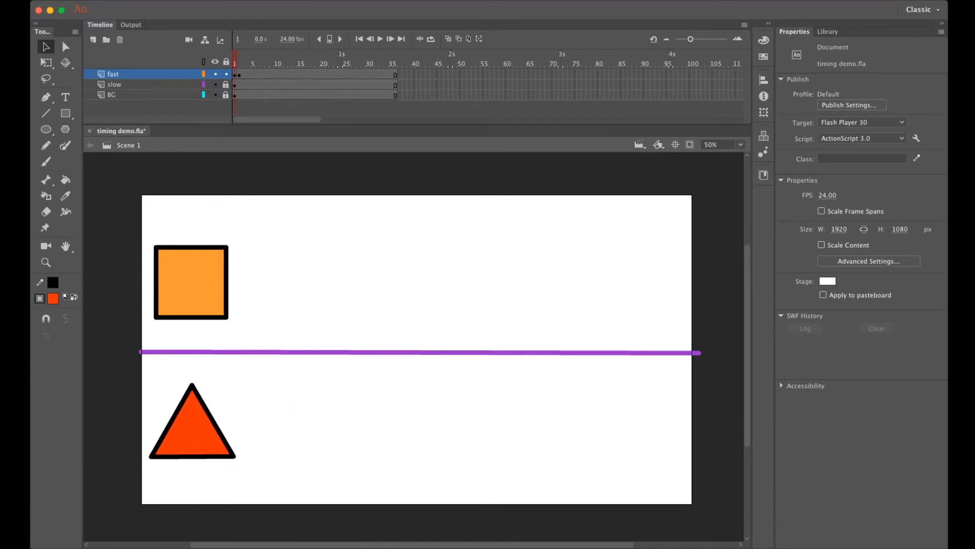
pyautogui.press('.')
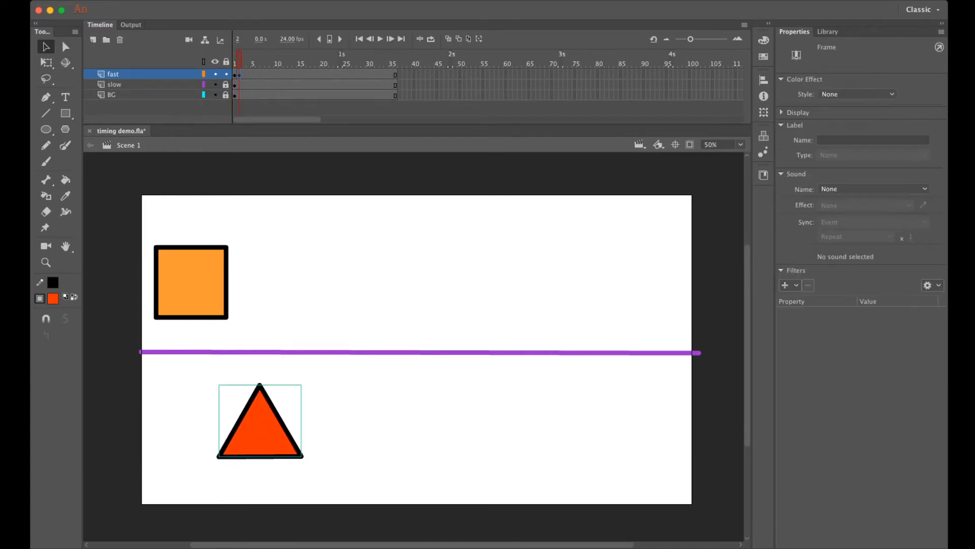
pyautogui.press(',')
pyautogui.press('.')
# Move the fast layer's second keyframe to frame 3, then add a keyframe at frame 5 with the triangle about three quarters of its width farther right
pyautogui.moveTo(240, 75); pyautogui.dragTo(243, 74)
pyautogui.press('.')
pyautogui.press('.')
pyautogui.press('F6')
pyautogui.click(449, 39)
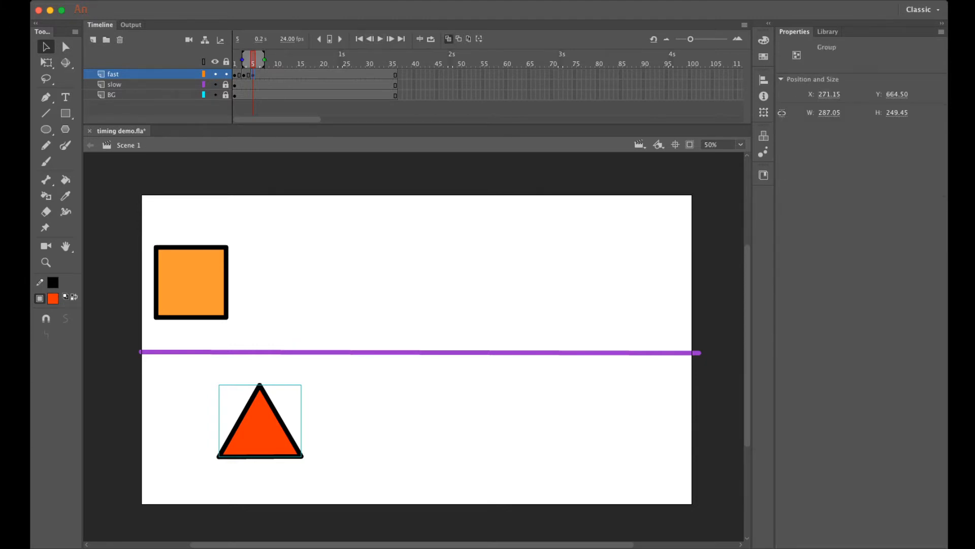
pyautogui.click(253, 75)
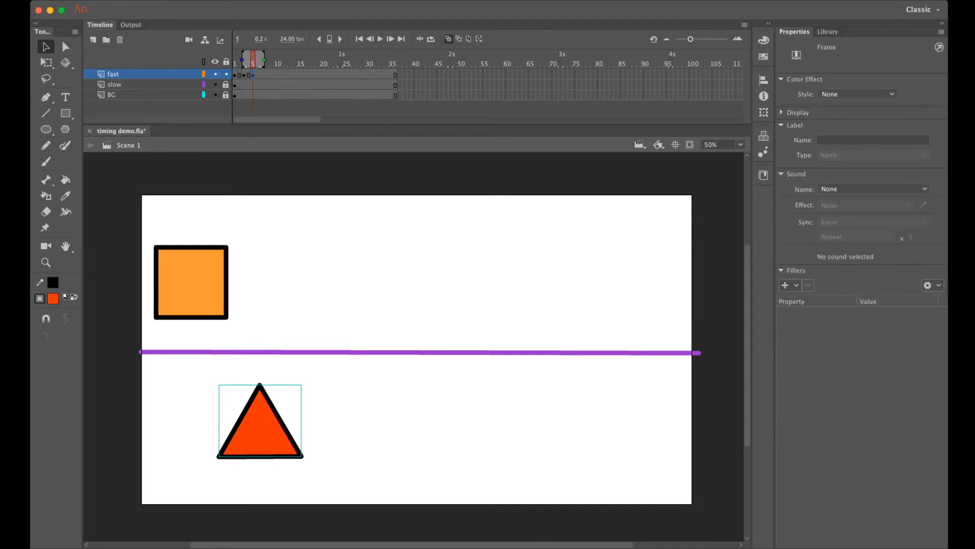
pyautogui.moveTo(259, 428); pyautogui.dragTo(320, 428)
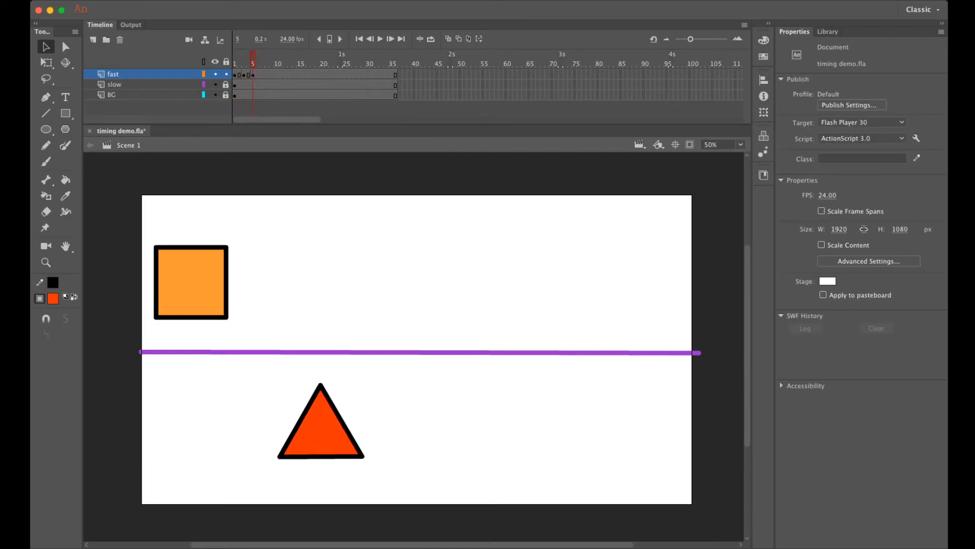
# With onion skinning on, add a keyframe at frame 7 of the fast layer and move the triangle nearly its own width to the right
pyautogui.moveTo(244, 58); pyautogui.dragTo(253, 59)
pyautogui.click(448, 39)
pyautogui.click(262, 75)
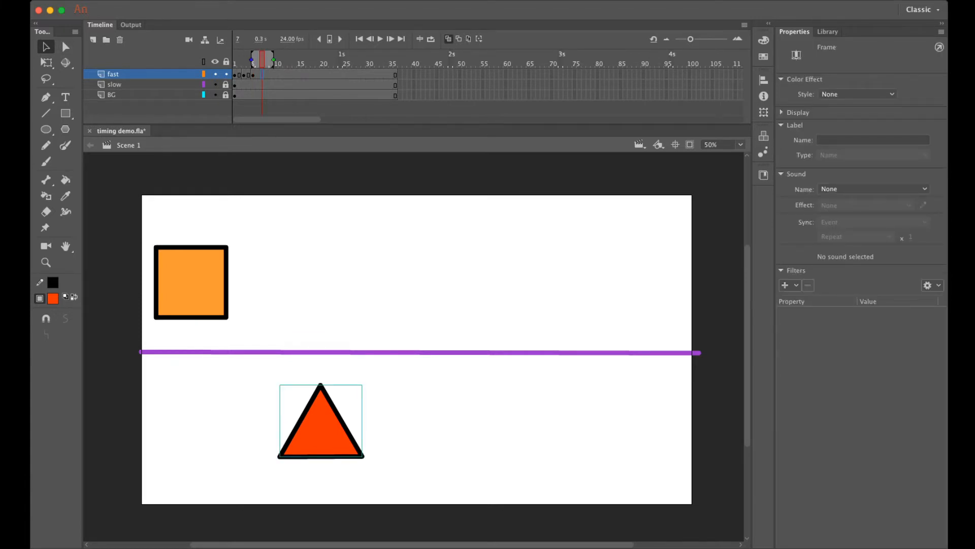
pyautogui.press('F6')
pyautogui.moveTo(320, 428); pyautogui.dragTo(395, 428)
# Add a keyframe at frame 9 of the fast layer and move the triangle right to about X 983
pyautogui.click(271, 74)
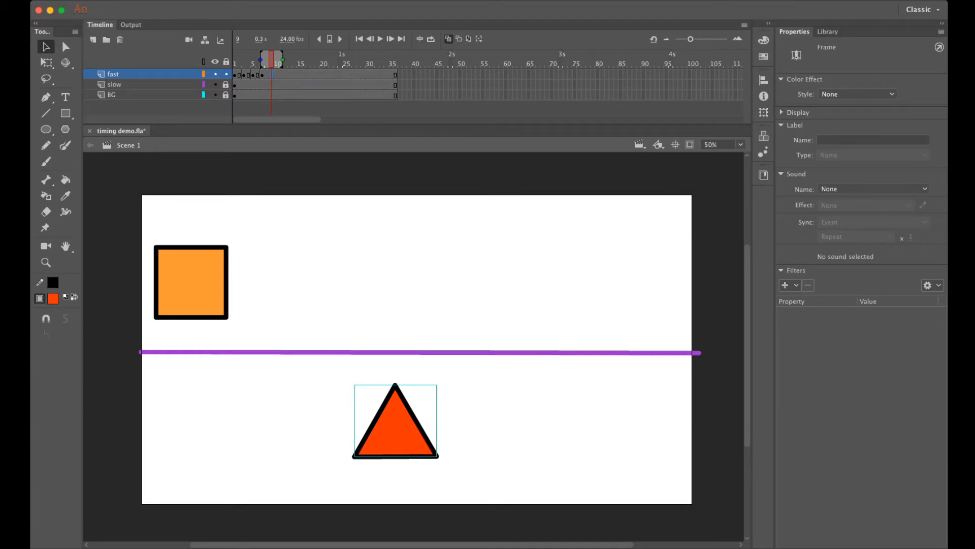
pyautogui.press('F6')
pyautogui.moveTo(395, 427); pyautogui.dragTo(464, 428)
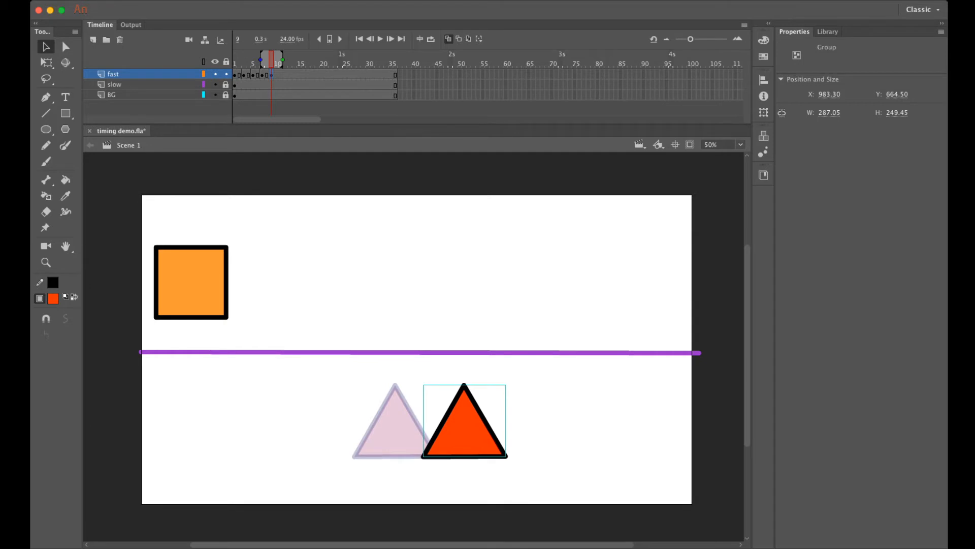
# Add a keyframe at frame 11 of the fast layer and move the triangle right by slightly less than its width
pyautogui.press('.')
pyautogui.press('.')
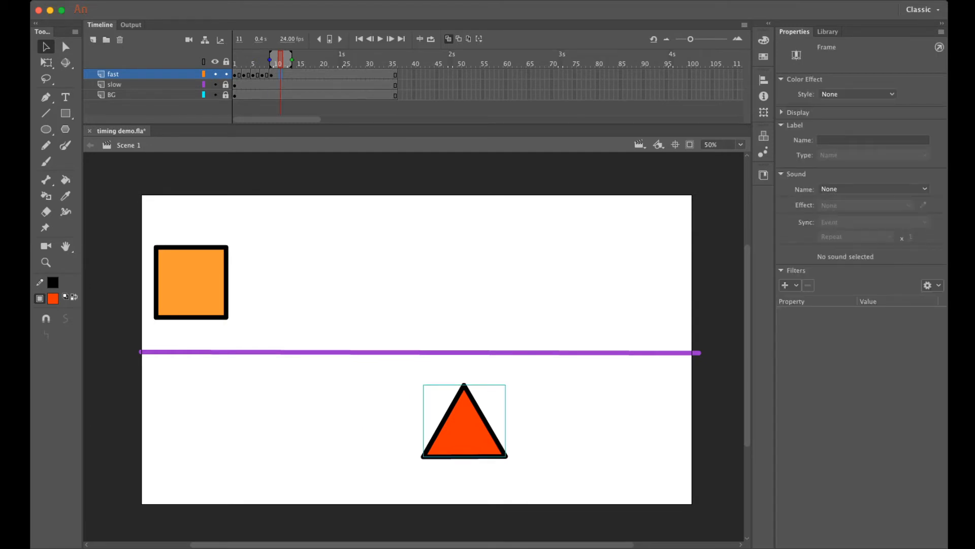
pyautogui.press('F6')
pyautogui.press(',')
pyautogui.press(',')
pyautogui.press('.')
pyautogui.press('.')
pyautogui.moveTo(464, 431); pyautogui.dragTo(534, 431)
# Add a keyframe at frame 13 of the fast layer and continue the triangle's rightward movement with the same spacing
pyautogui.press('.')
pyautogui.press('.')
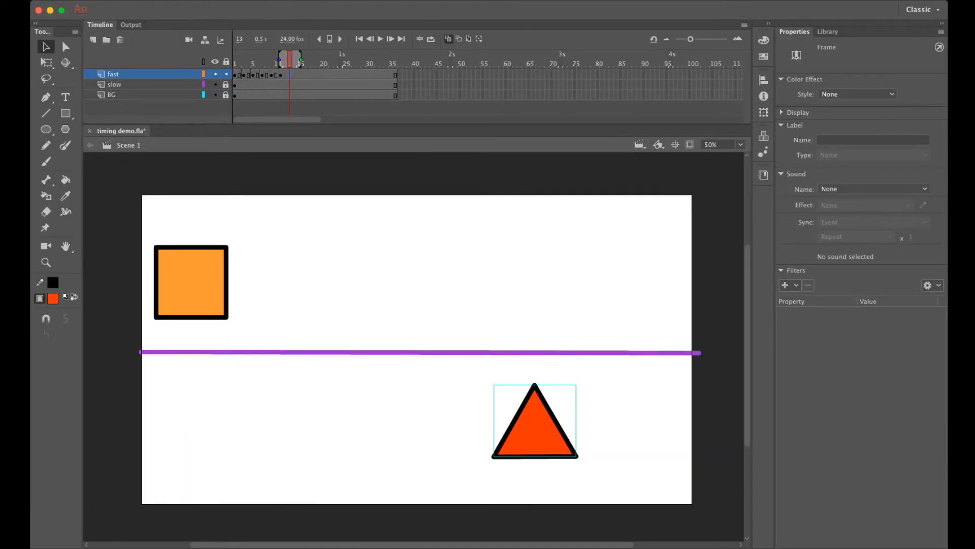
pyautogui.press('F6')
pyautogui.moveTo(535, 431); pyautogui.dragTo(604, 431)
# Add a keyframe at frame 15 of the fast layer and move the triangle to the stage's right edge, at about X 1617
pyautogui.press('.')
pyautogui.press('.')
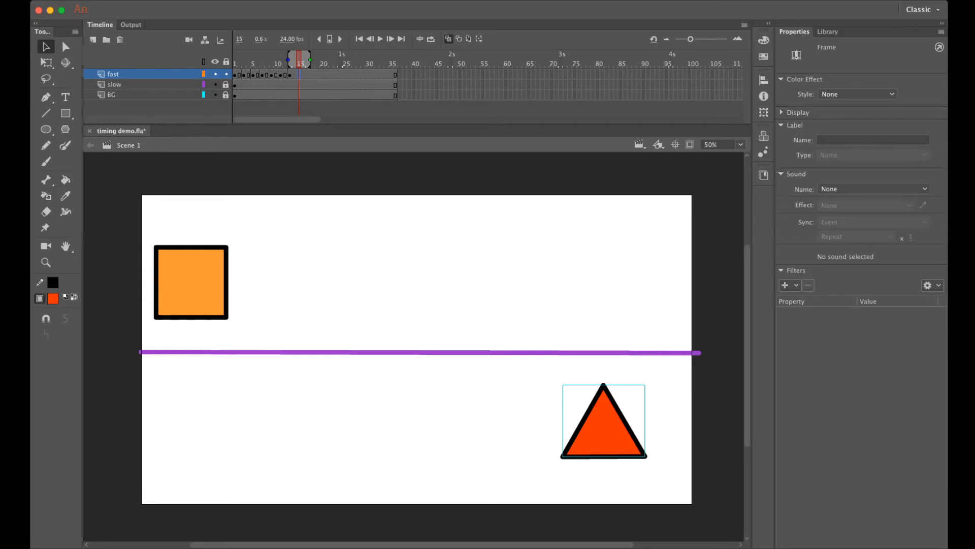
pyautogui.press('F6')
pyautogui.moveTo(604, 431); pyautogui.dragTo(645, 431)
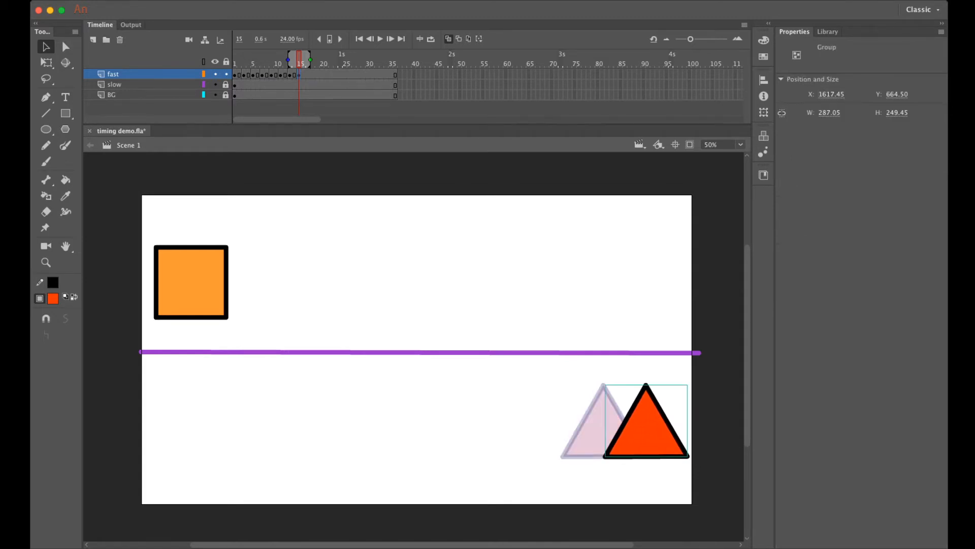
# Turn off onion skinning and play the triangle animation from frame 1 several times to check its speed
pyautogui.click(449, 39)
pyautogui.click(235, 60)
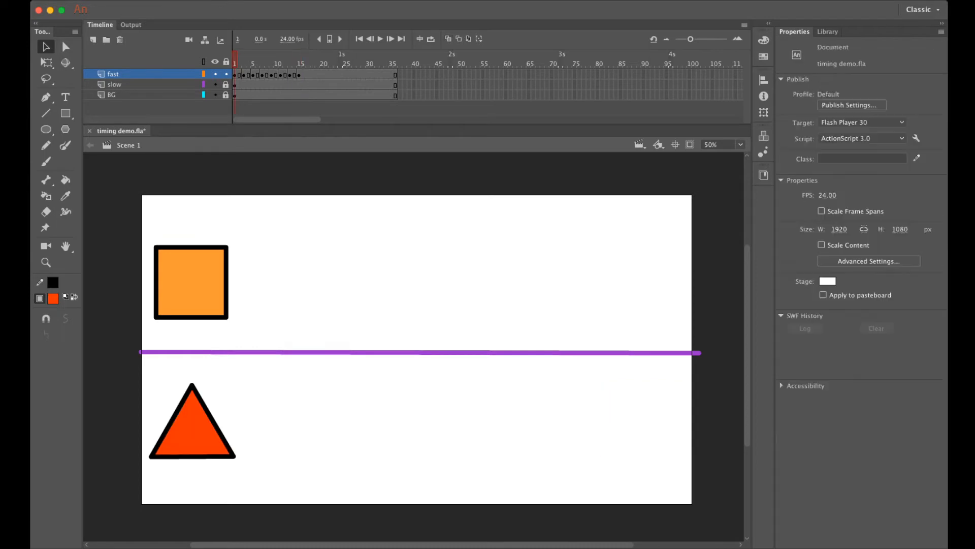
pyautogui.press('Return')
pyautogui.press('Return')
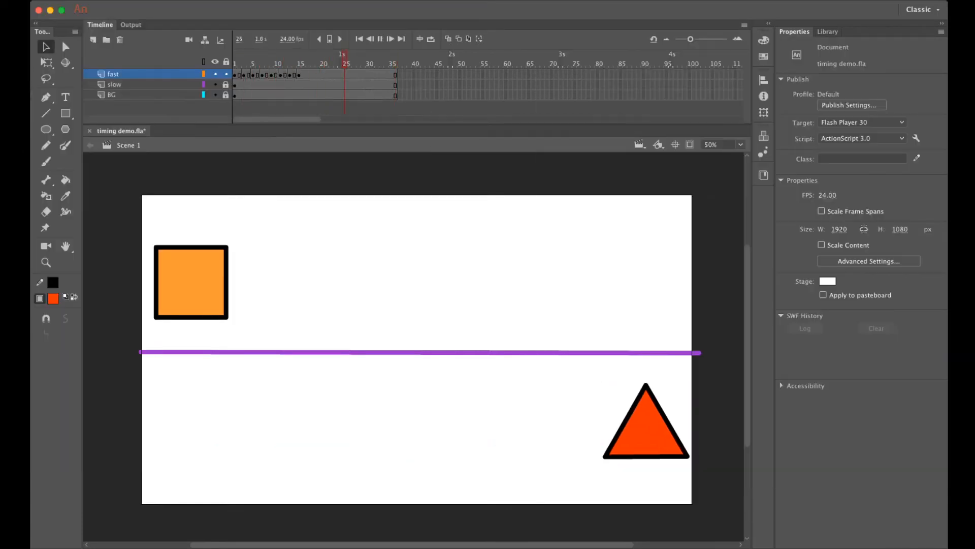
pyautogui.press('Return')
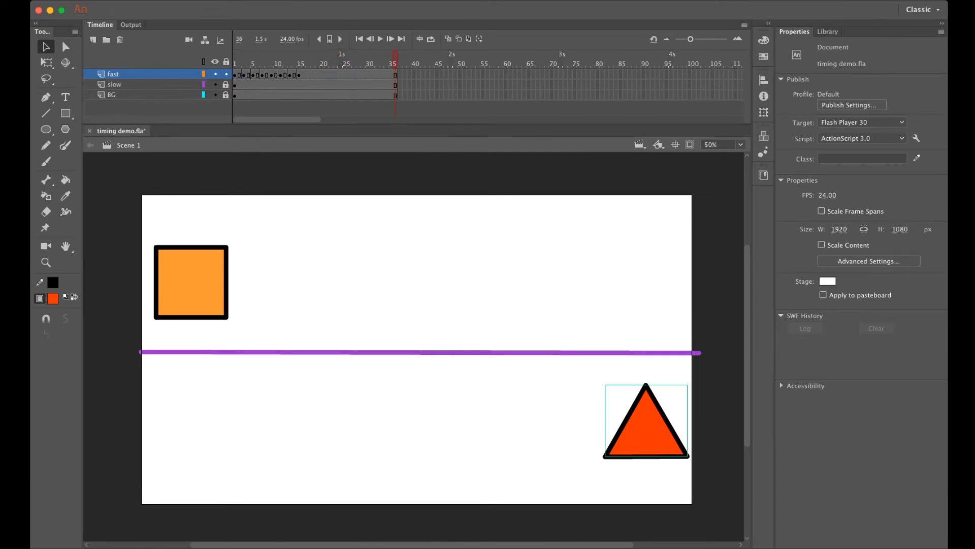
pyautogui.press('Return')
pyautogui.press('Return')
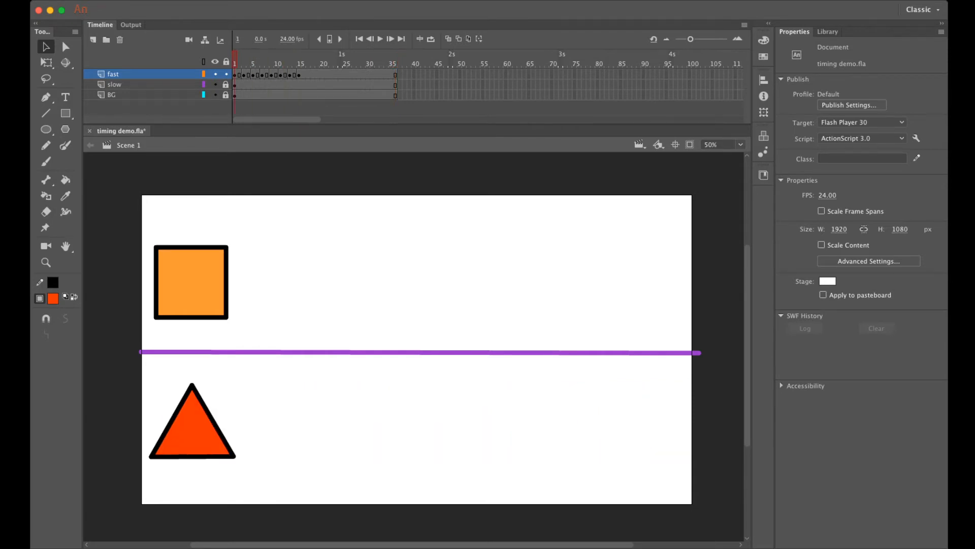
# Examine the spacing of all triangle poses with the onion skin range covering every keyframe, then turn onion skinning off
pyautogui.moveTo(299, 54)
pyautogui.mouseDown()
pyautogui.moveTo(235, 55)
pyautogui.moveTo(315, 60)
pyautogui.mouseUp()
pyautogui.click(448, 39)
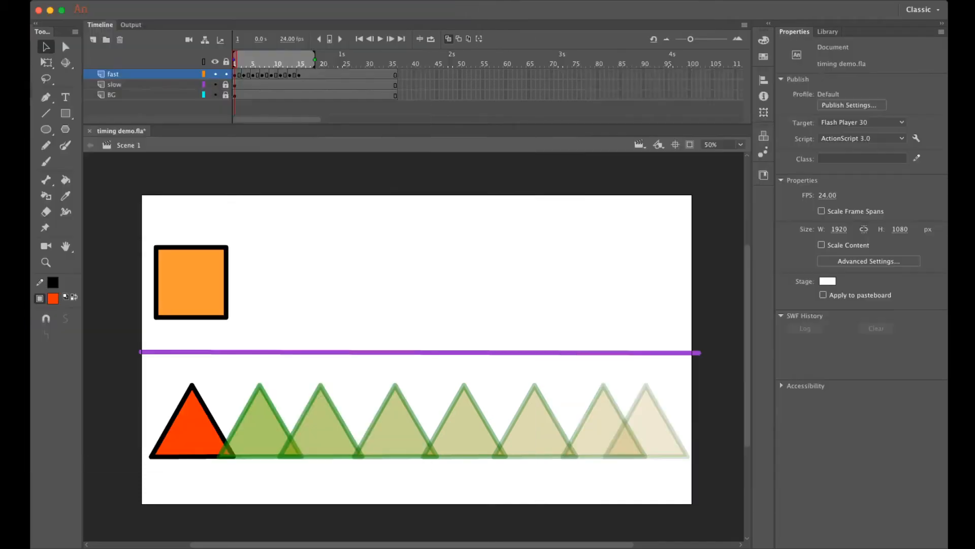
pyautogui.click(449, 39)
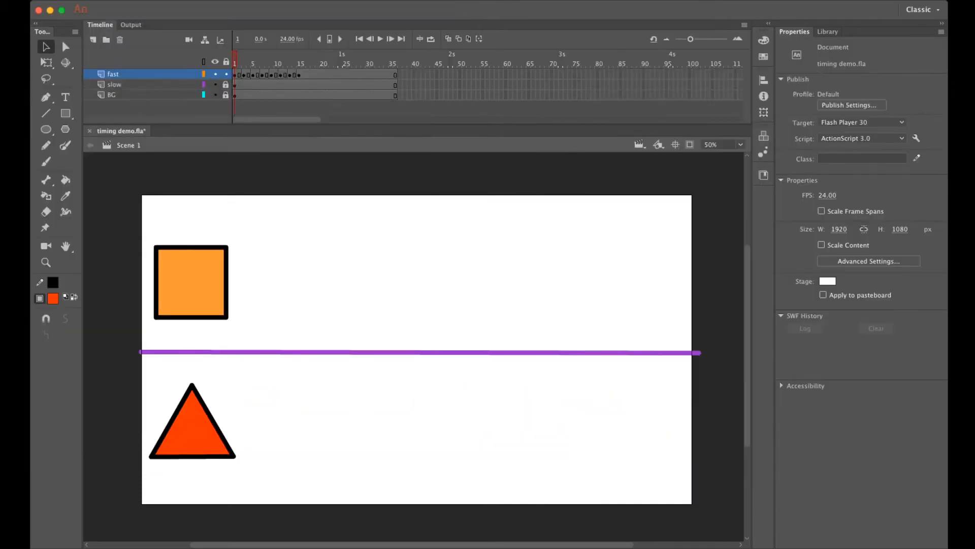
# Lock the fast layer, then unlock and select the slow layer
pyautogui.click(226, 74)
pyautogui.click(226, 84)
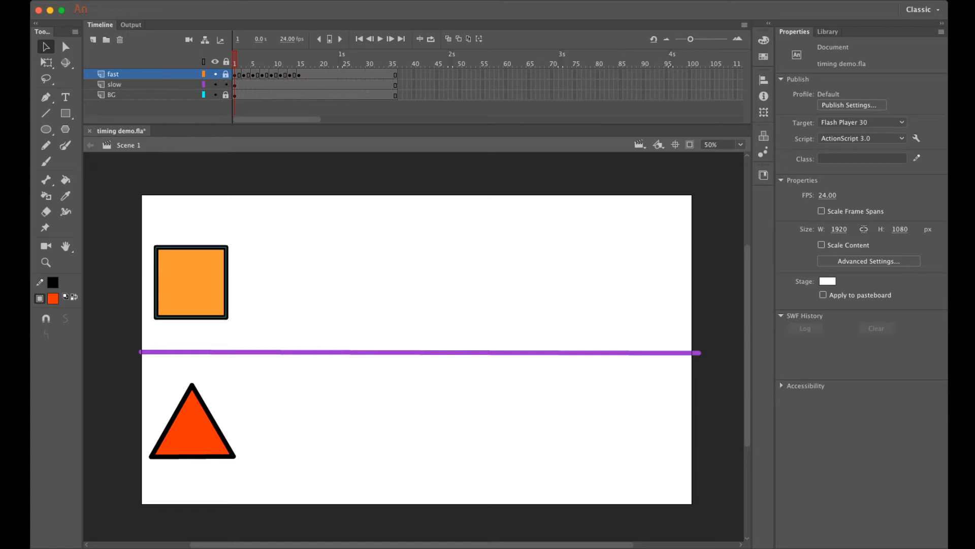
pyautogui.click(137, 84)
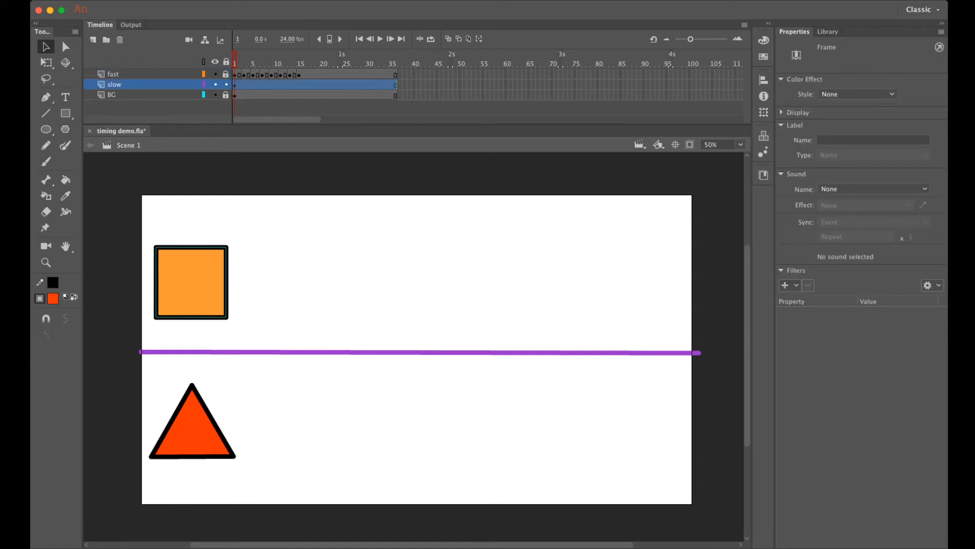
# Add a keyframe at frame 3 of the slow layer and nudge the square right to about X 106
pyautogui.click(244, 85)
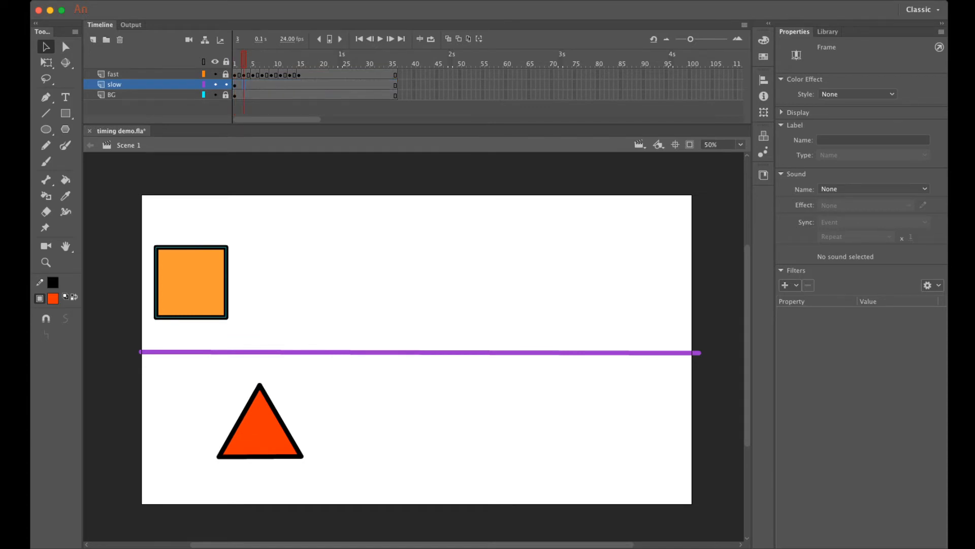
pyautogui.press('F6')
pyautogui.moveTo(191, 282); pyautogui.dragTo(206, 283)
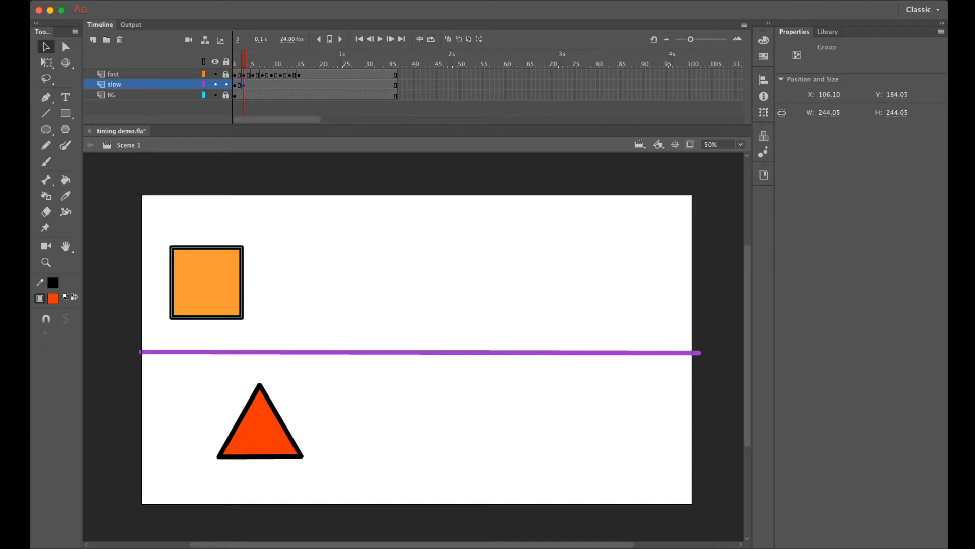
# Turn on onion skinning, then add a keyframe at frame 5 of the slow layer and move the square right to about X 172
pyautogui.click(449, 39)
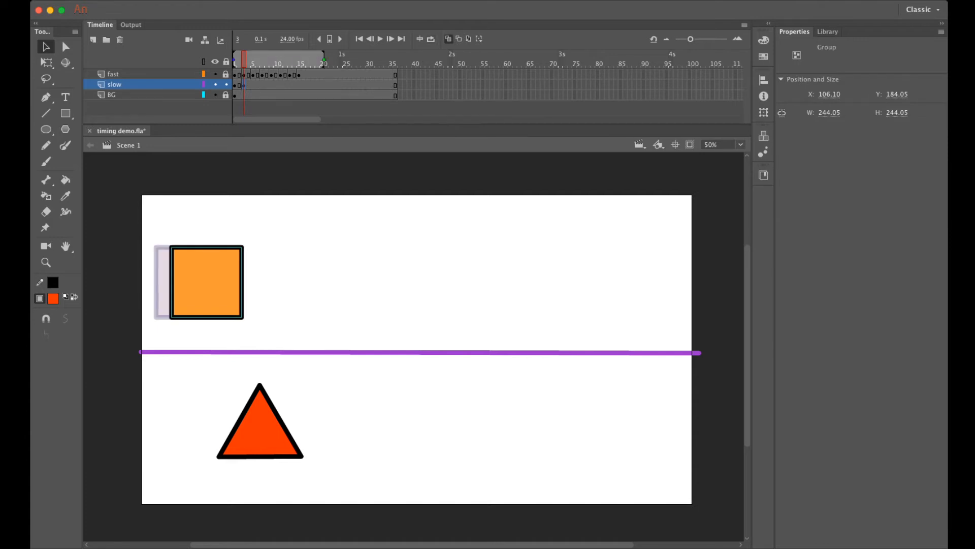
pyautogui.press('.')
pyautogui.press('.')
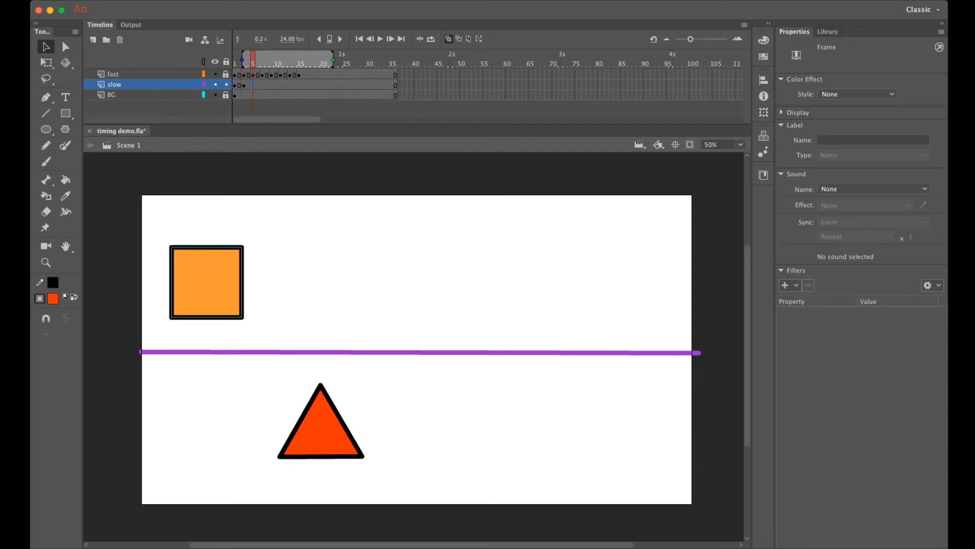
pyautogui.press('F6')
pyautogui.moveTo(206, 283); pyautogui.dragTo(225, 282)
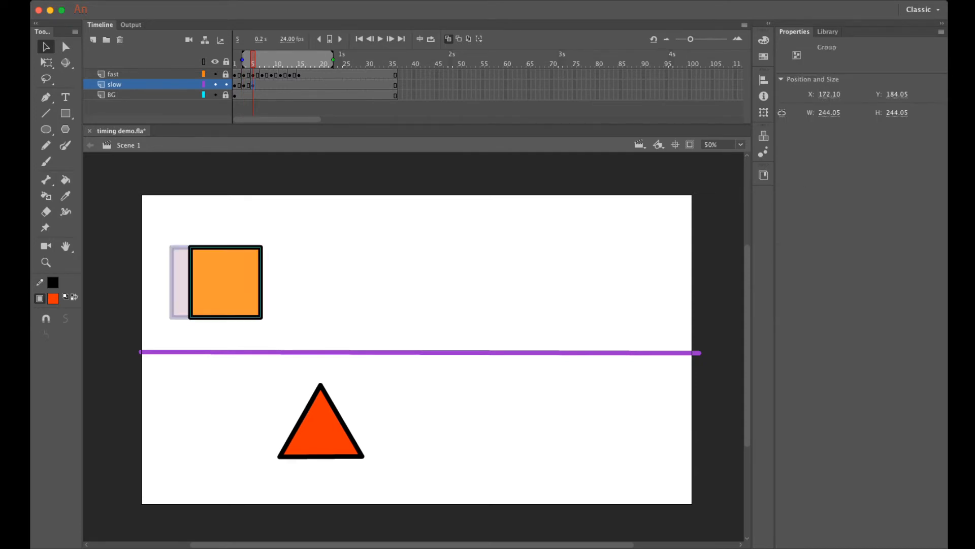
# Add keyframes at frames 7 and 9 of the slow layer, moving the square right by the same small spacing each time
pyautogui.press('.')
pyautogui.press('.')
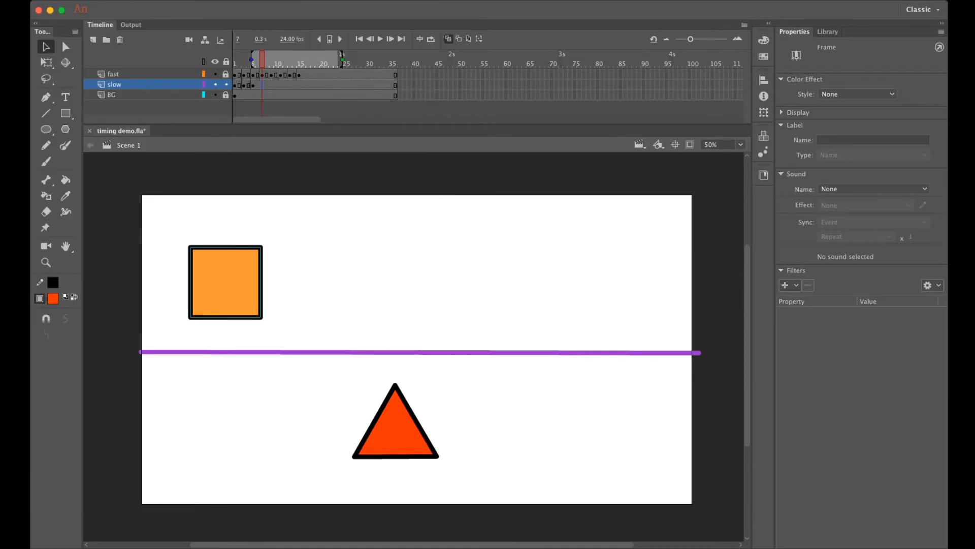
pyautogui.press('F6')
pyautogui.moveTo(225, 283); pyautogui.dragTo(244, 283)
pyautogui.press('.')
pyautogui.press('.')
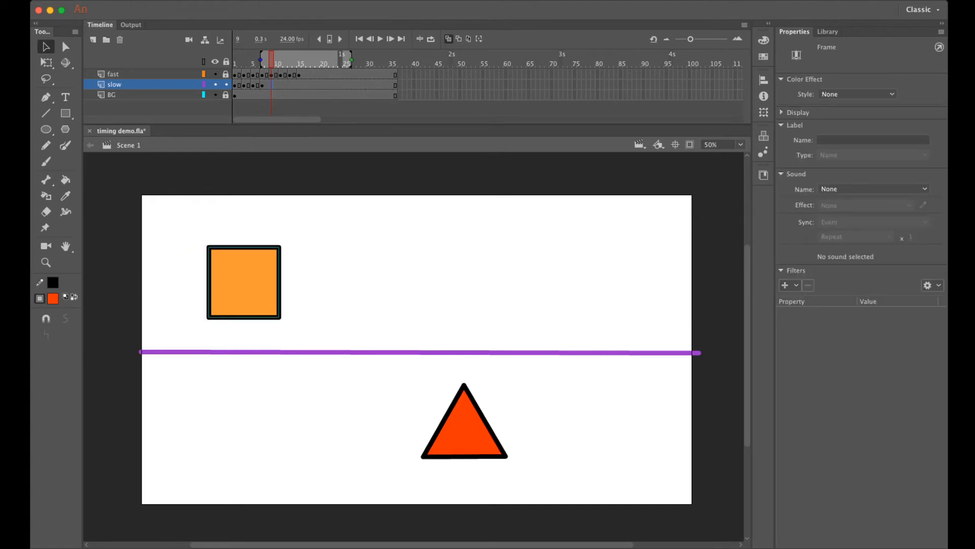
pyautogui.press('F6')
pyautogui.moveTo(243, 283); pyautogui.dragTo(262, 283)
# Add a keyframe at frame 11 of the slow layer and move the square right to about X 364
pyautogui.press('.')
pyautogui.press('.')
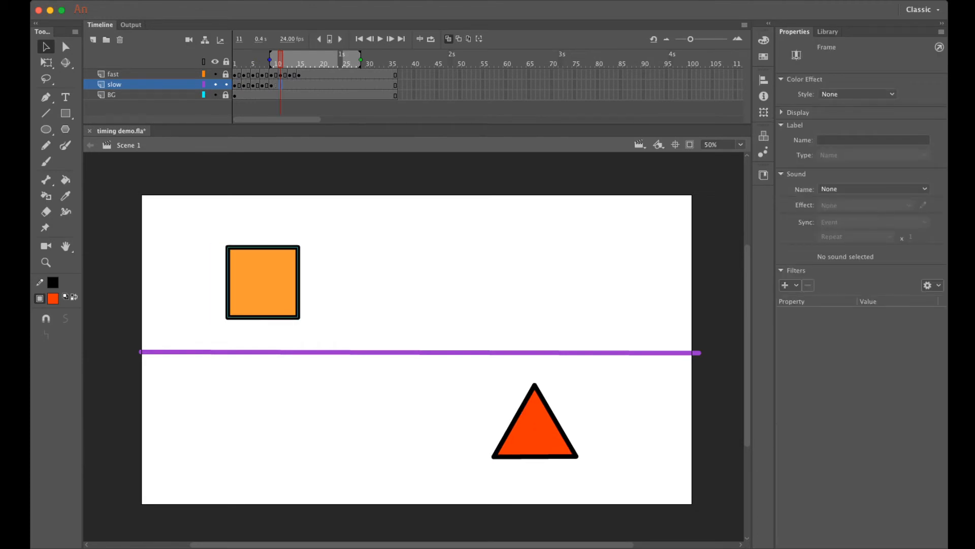
pyautogui.press('F6')
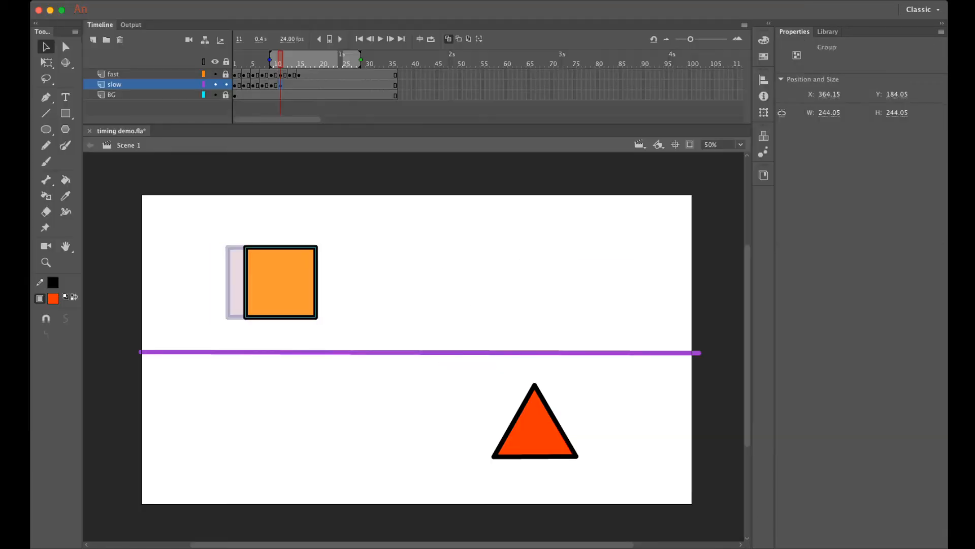
# Examine the spacing of the square poses with the onion skin range covering frames 1 to 11, then turn onion skinning off
pyautogui.moveTo(361, 60); pyautogui.dragTo(233, 59)
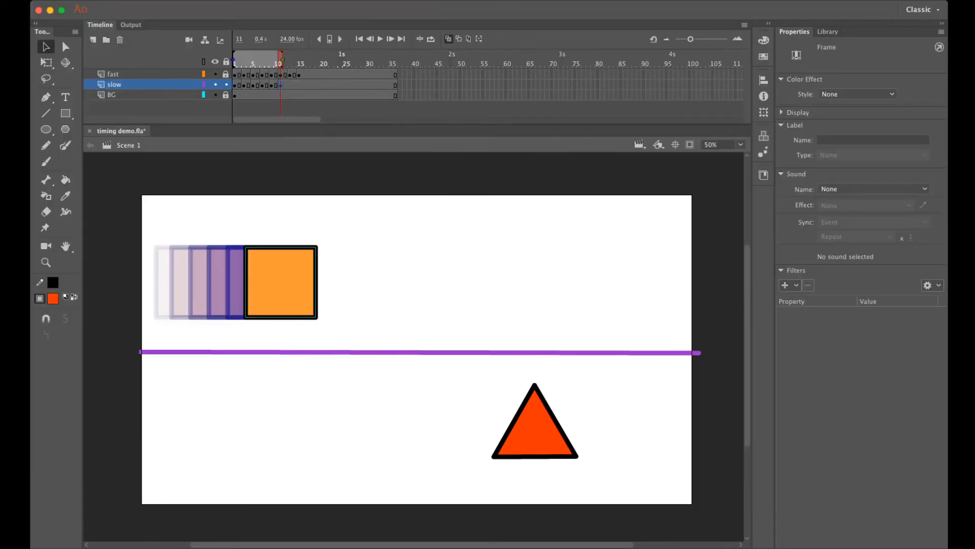
pyautogui.click(449, 39)
pyautogui.press('.')
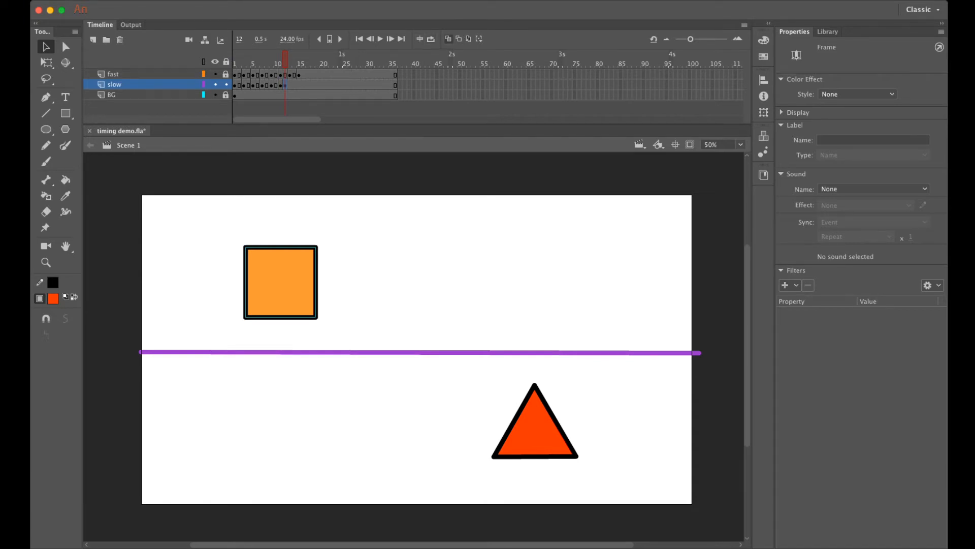
# Restore onion skinning for only the two preceding frames, then keyframe the square at about X 434 on frame 13 of the slow layer
pyautogui.click(448, 39)
pyautogui.moveTo(237, 60); pyautogui.dragTo(274, 60)
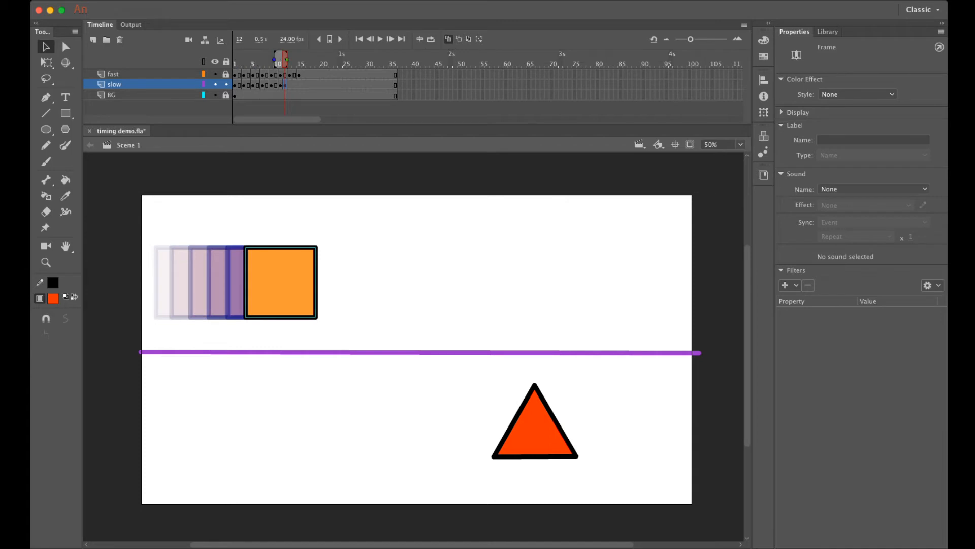
pyautogui.press('.')
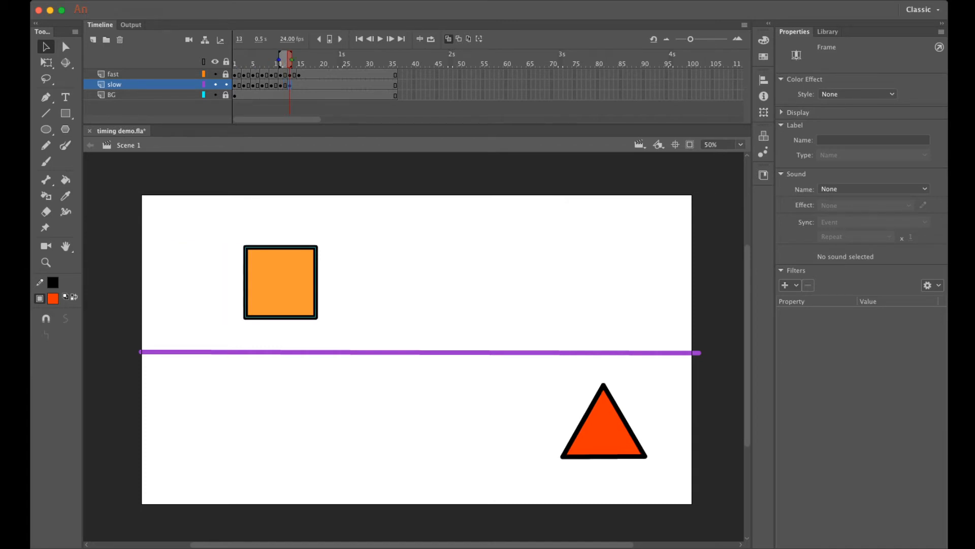
pyautogui.moveTo(281, 283); pyautogui.dragTo(301, 282)
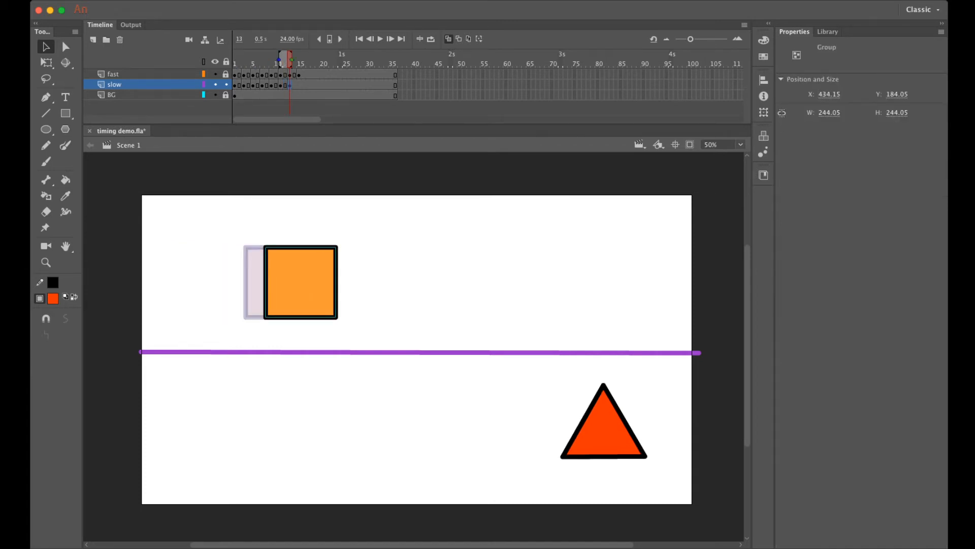
# Add slow-layer keyframes at frames 15 and 17, moving the square right to about X 496 and then by another equal spacing
pyautogui.press('.')
pyautogui.press('.')
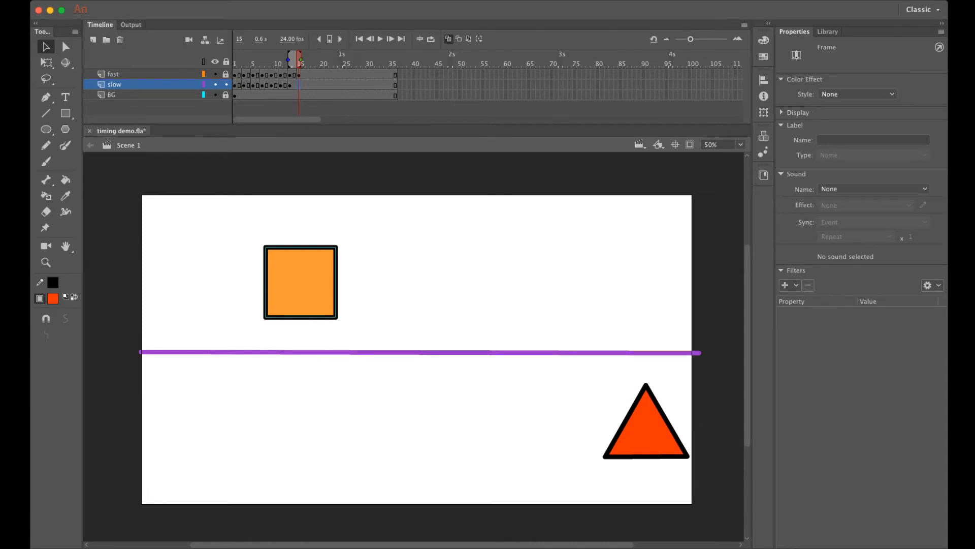
pyautogui.moveTo(299, 282); pyautogui.dragTo(318, 282)
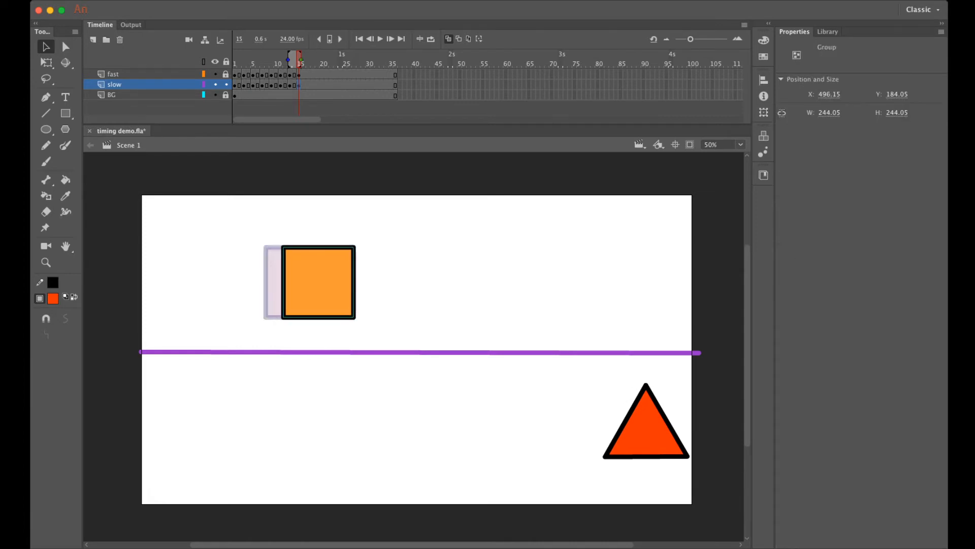
pyautogui.press('.')
pyautogui.press('.')
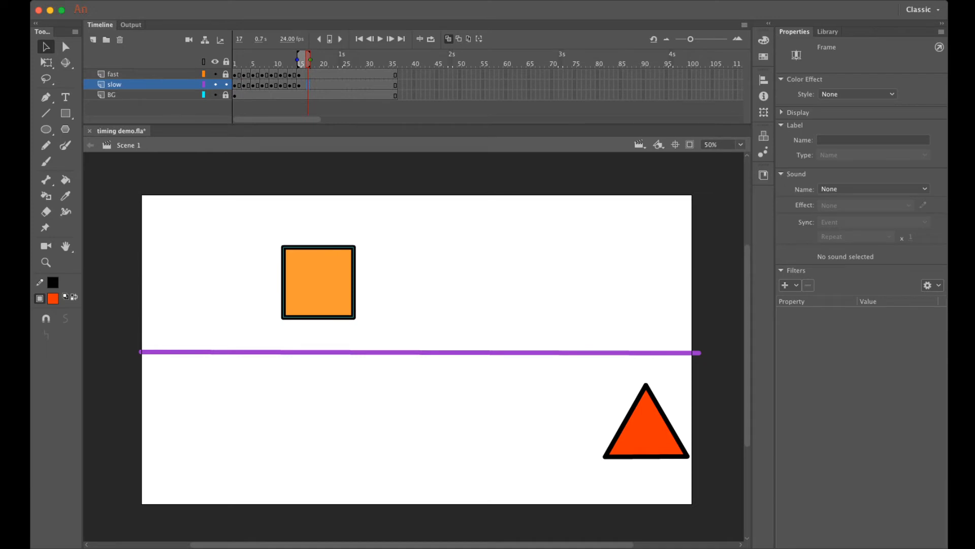
pyautogui.moveTo(319, 283); pyautogui.dragTo(336, 283)
# Add a keyframe at frame 19 of the slow layer and nudge the square right by the same spacing as the previous pose
pyautogui.press('.')
pyautogui.press('.')
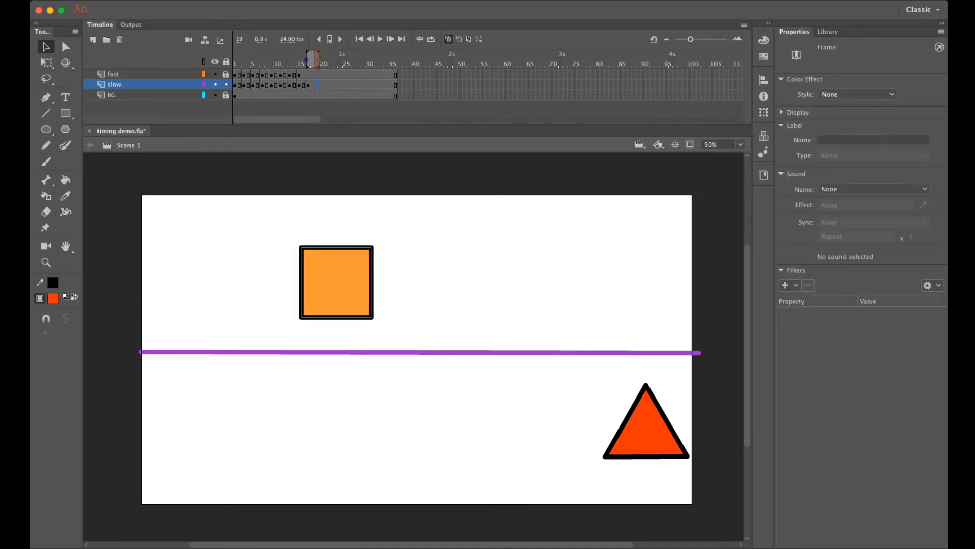
pyautogui.press('F6')
pyautogui.hotkey('shift', 'Right')
pyautogui.hotkey('shift', 'Right')
pyautogui.hotkey('shift', 'Right')
pyautogui.hotkey('shift', 'Right')
pyautogui.hotkey('shift', 'Right')
pyautogui.hotkey('shift', 'Right')
# Add a keyframe at frame 21 of the slow layer and nudge the square right by one more even spacing
pyautogui.press('.')
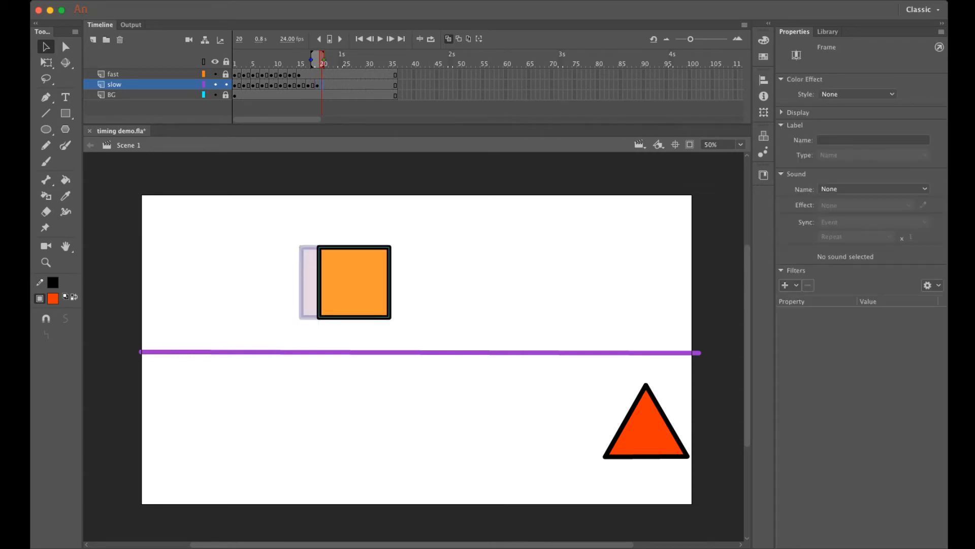
pyautogui.press('.')
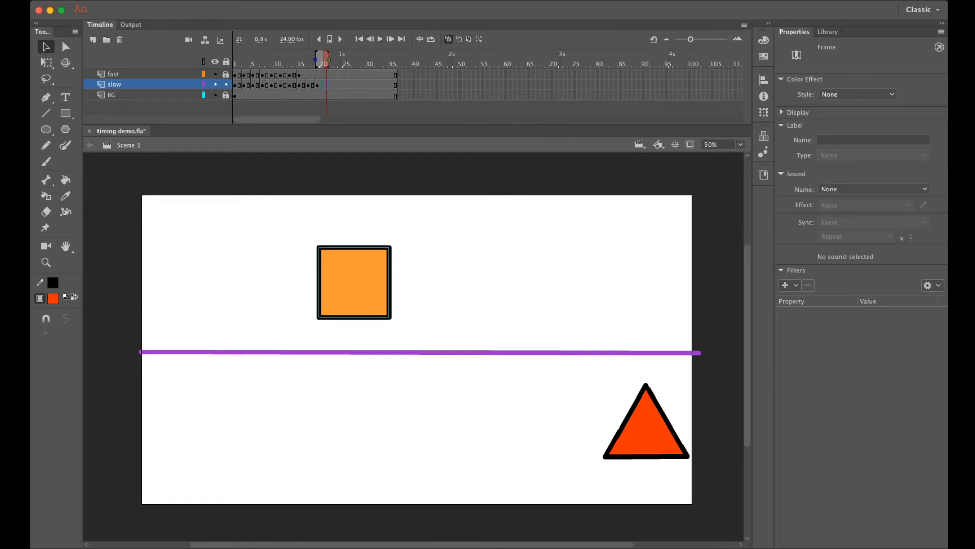
pyautogui.press('F6')
pyautogui.hotkey('shift', 'Right')
pyautogui.hotkey('shift', 'Right')
pyautogui.hotkey('shift', 'Right')
pyautogui.hotkey('shift', 'Right')
pyautogui.hotkey('shift', 'Right')
pyautogui.hotkey('shift', 'Right')
# Add a keyframe at frame 23 of the slow layer and nudge the square right to about X 736
pyautogui.press('.')
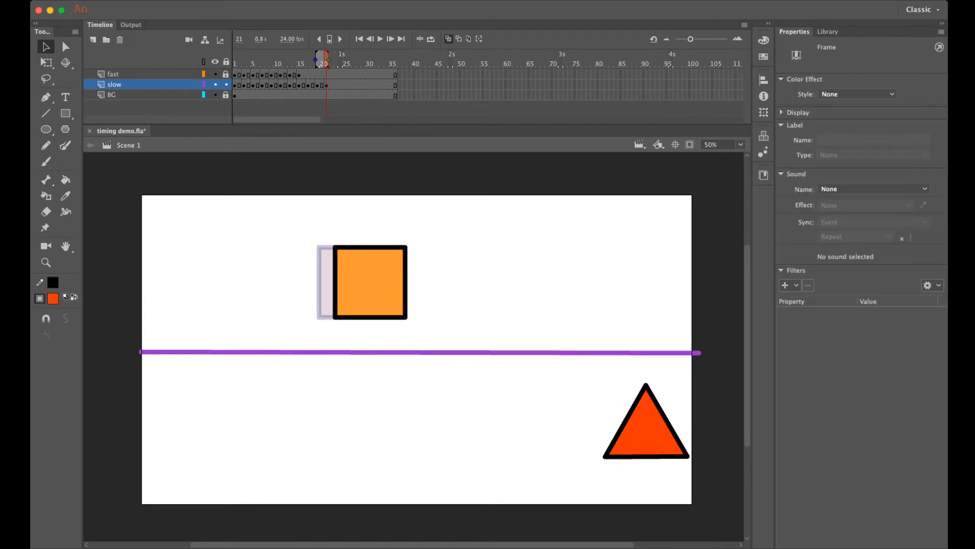
pyautogui.press('.')
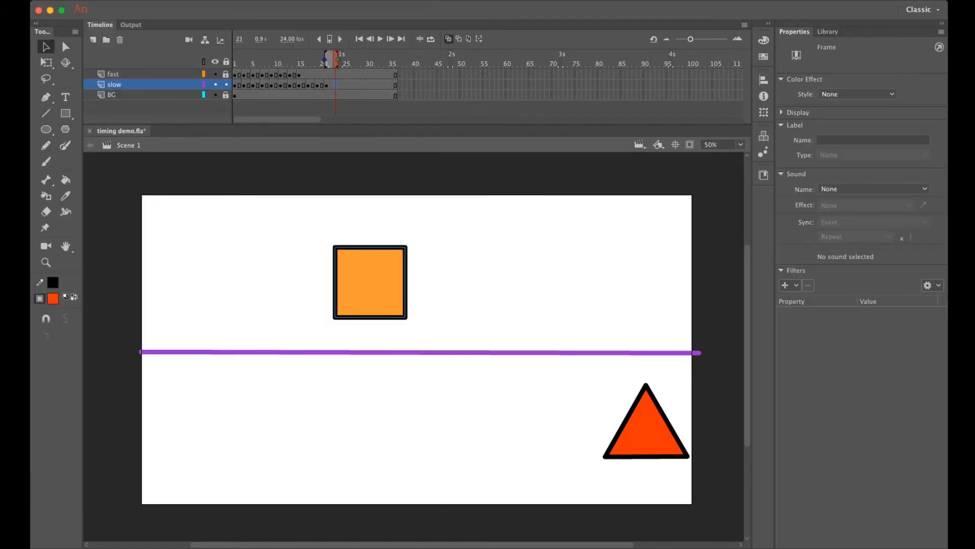
pyautogui.press('F6')
pyautogui.hotkey('shift', 'Right')
pyautogui.hotkey('shift', 'Right')
pyautogui.hotkey('shift', 'Right')
pyautogui.hotkey('shift', 'Right')
pyautogui.hotkey('shift', 'Right')
pyautogui.hotkey('shift', 'Right')
pyautogui.hotkey('shift', 'Right')
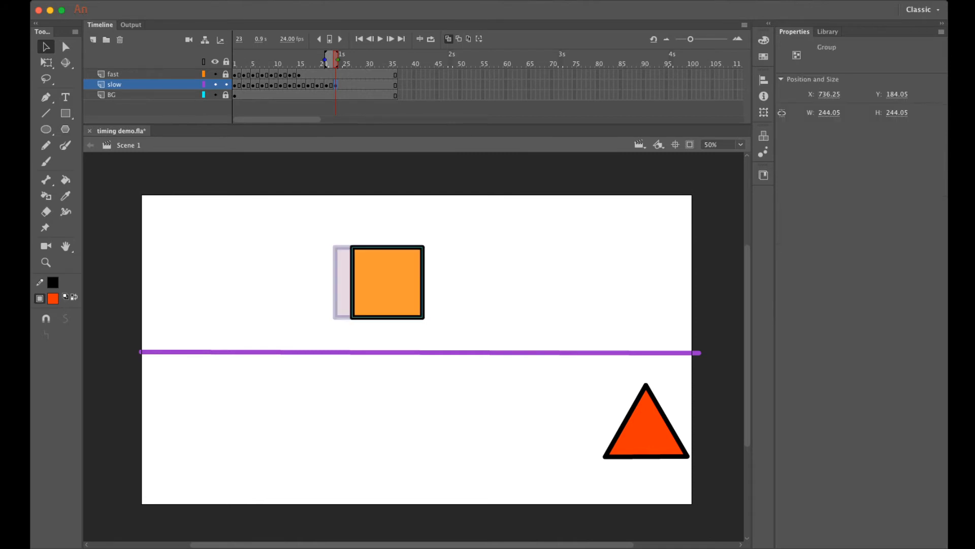
# Add a keyframe at frame 25 of the slow layer and nudge the square right, keeping the small spacing
pyautogui.press('.')
pyautogui.press('.')
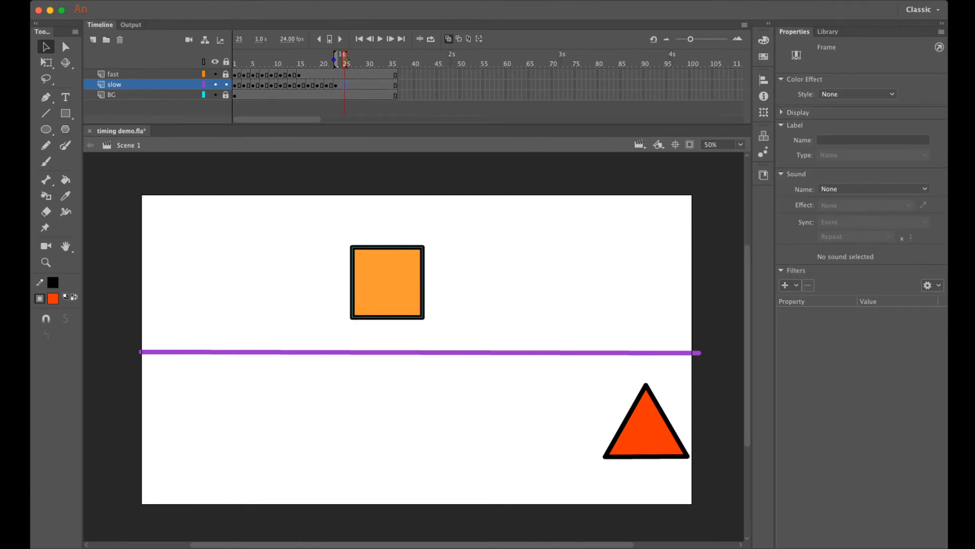
pyautogui.press('F6')
pyautogui.hotkey('ctrl', 'a')
pyautogui.hotkey('shift', 'Right')
pyautogui.hotkey('shift', 'Right')
pyautogui.hotkey('shift', 'Right')
pyautogui.hotkey('shift', 'Right')
pyautogui.hotkey('shift', 'Right')
pyautogui.hotkey('shift', 'Right')
pyautogui.hotkey('shift', 'Right')
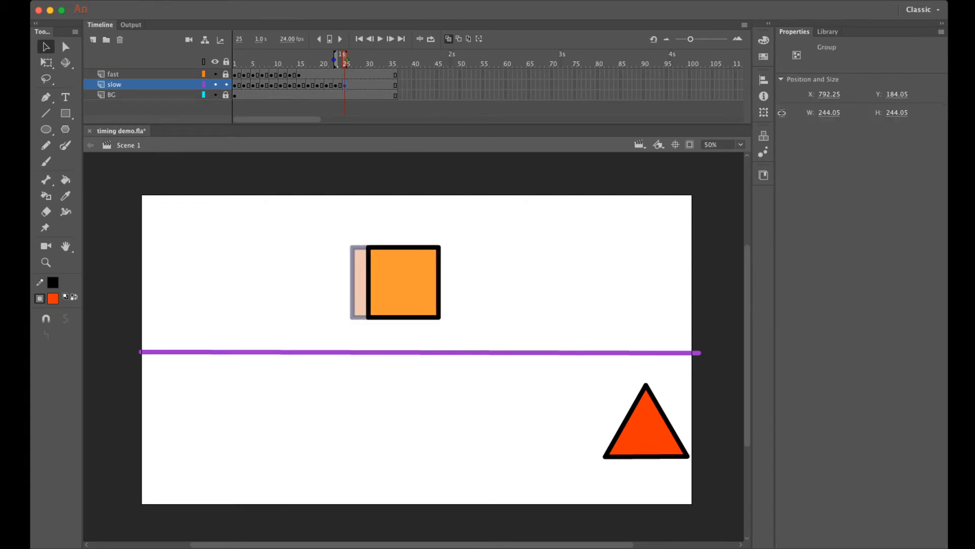
# Add a keyframe at frame 27 of the slow layer and nudge the square right by a matching spacing
pyautogui.press('.')
pyautogui.press('.')
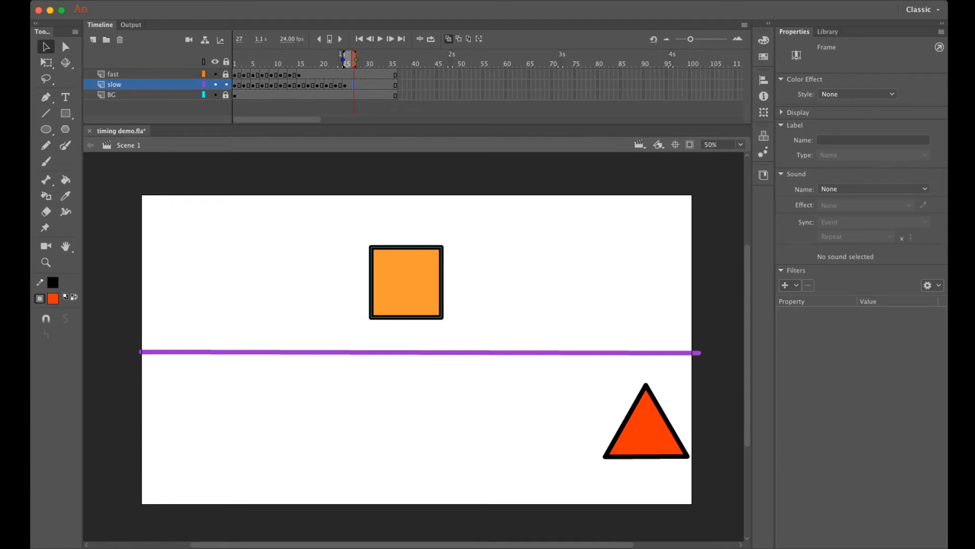
pyautogui.press('F6')
pyautogui.hotkey('ctrl', 'a')
pyautogui.hotkey('shift', 'Right')
pyautogui.hotkey('shift', 'Right')
pyautogui.hotkey('shift', 'Right')
pyautogui.hotkey('shift', 'Right')
pyautogui.hotkey('shift', 'Right')
pyautogui.hotkey('shift', 'Right')
pyautogui.hotkey('shift', 'Right')
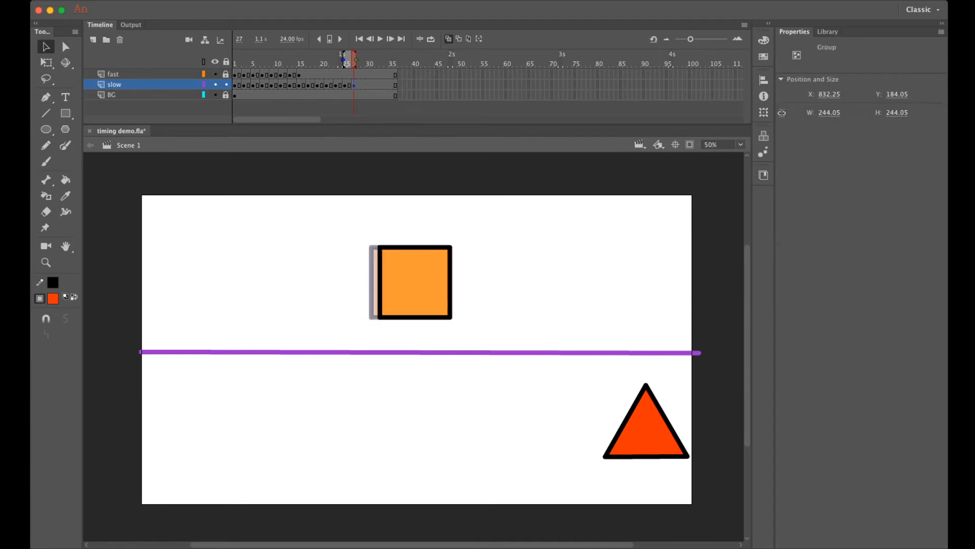
# Add a keyframe at frame 29 of the slow layer and nudge the square right to about X 926
pyautogui.press('.')
pyautogui.press('.')
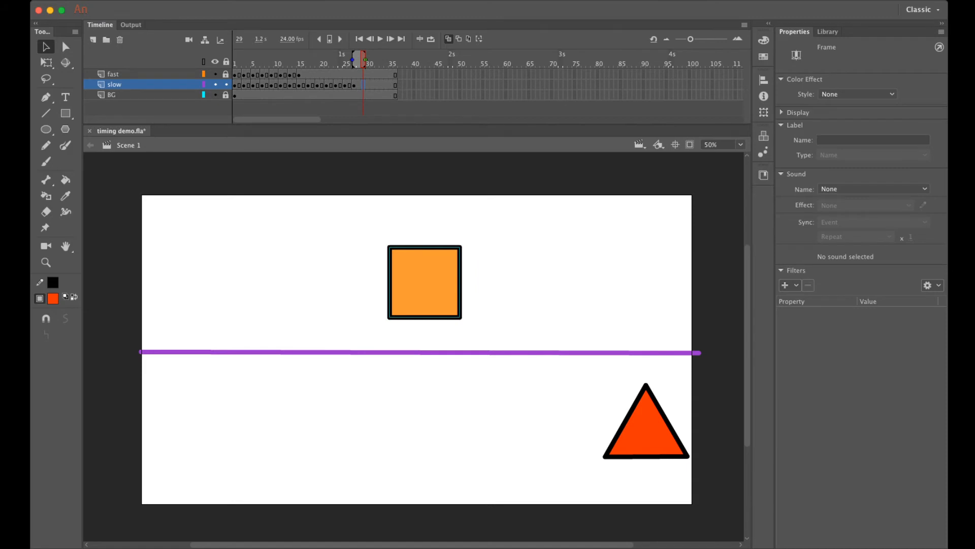
pyautogui.press('F6')
pyautogui.hotkey('ctrl', 'a')
pyautogui.hotkey('shift', 'Right')
pyautogui.hotkey('shift', 'Right')
pyautogui.hotkey('shift', 'Right')
pyautogui.hotkey('shift', 'Right')
pyautogui.hotkey('shift', 'Right')
pyautogui.hotkey('shift', 'Right')
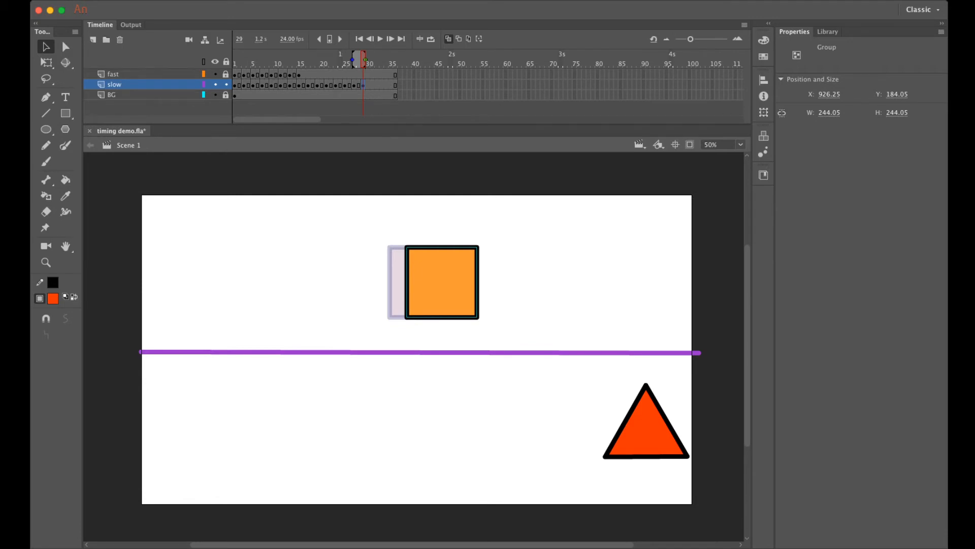
# Add a keyframe at frame 31 of the slow layer and move the square right by the same small spacing
pyautogui.press('.')
pyautogui.press('.')
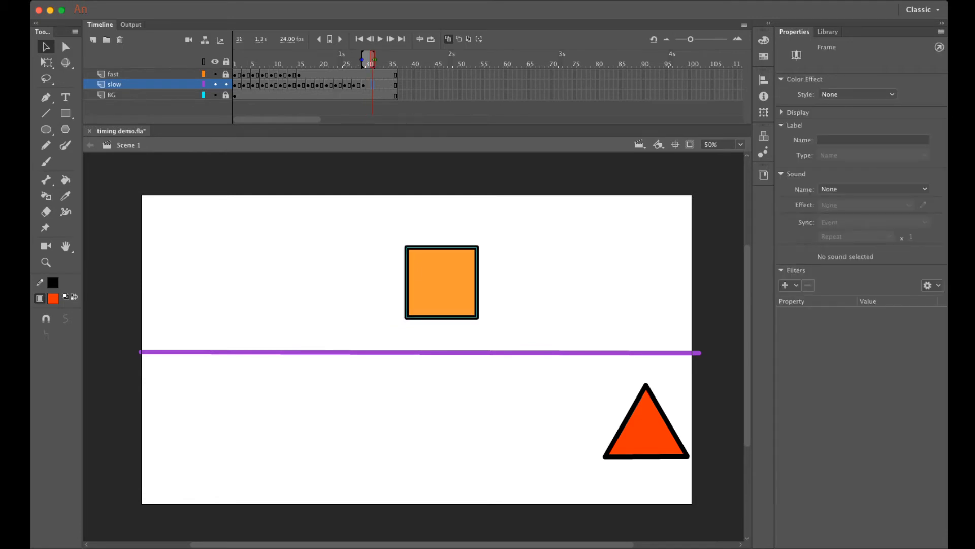
pyautogui.press('F6')
pyautogui.moveTo(442, 283)
pyautogui.mouseDown()
pyautogui.moveTo(477, 283)
pyautogui.moveTo(460, 282)
pyautogui.mouseUp()
# Add a keyframe at frame 33 of the slow layer and move the square right to about X 1058
pyautogui.press('.')
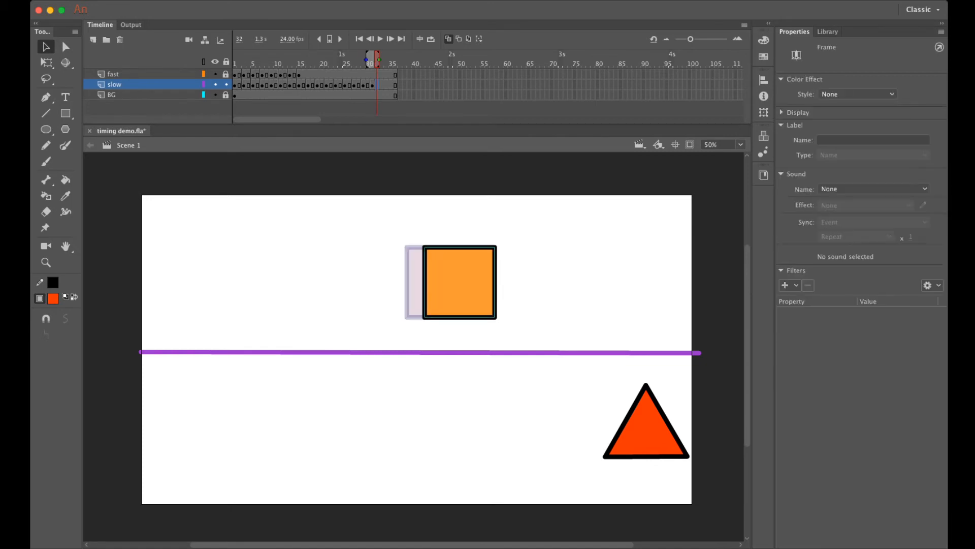
pyautogui.press('.')
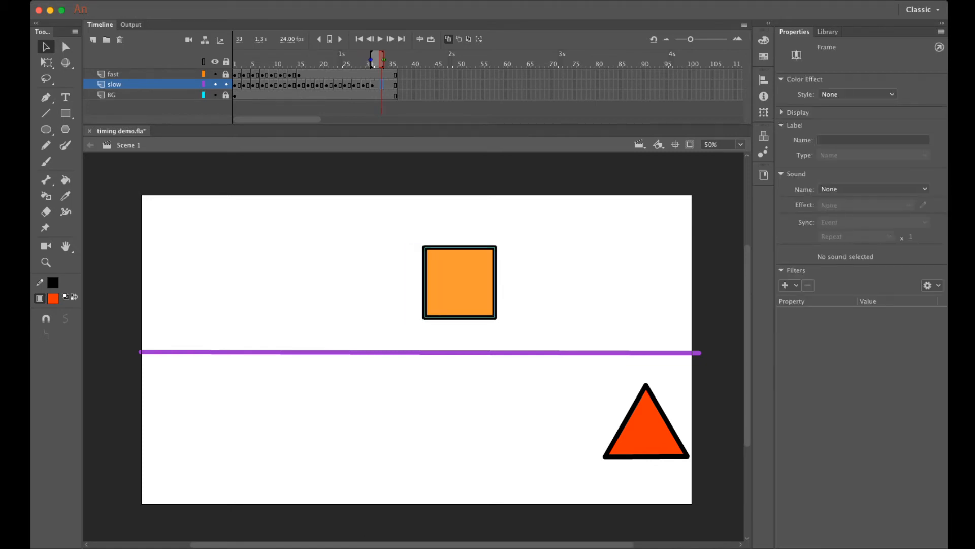
pyautogui.press('F6')
pyautogui.moveTo(460, 282); pyautogui.dragTo(480, 283)
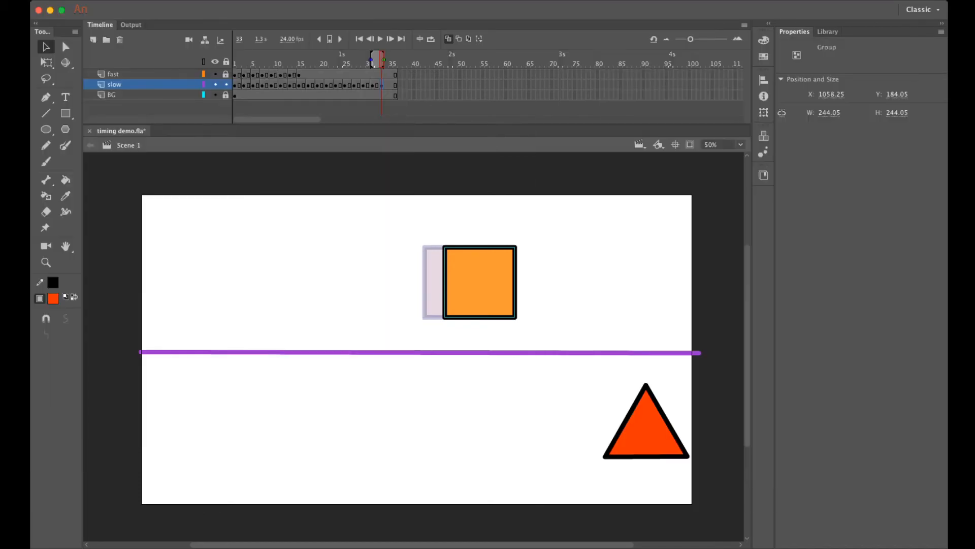
# Examine the spacing of all square poses with the onion skin range covering frames 1 to 33
pyautogui.moveTo(371, 60); pyautogui.dragTo(235, 59)
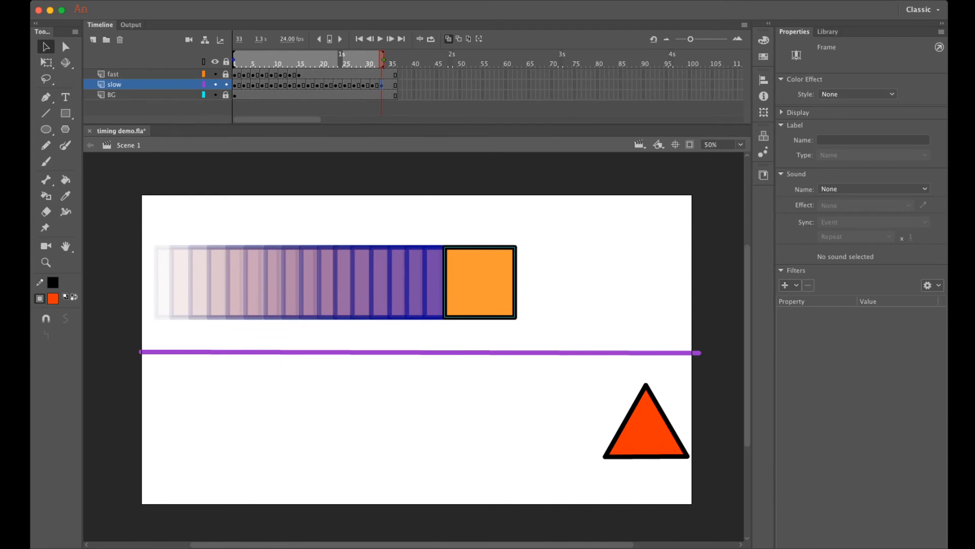
pyautogui.press('super+Return')
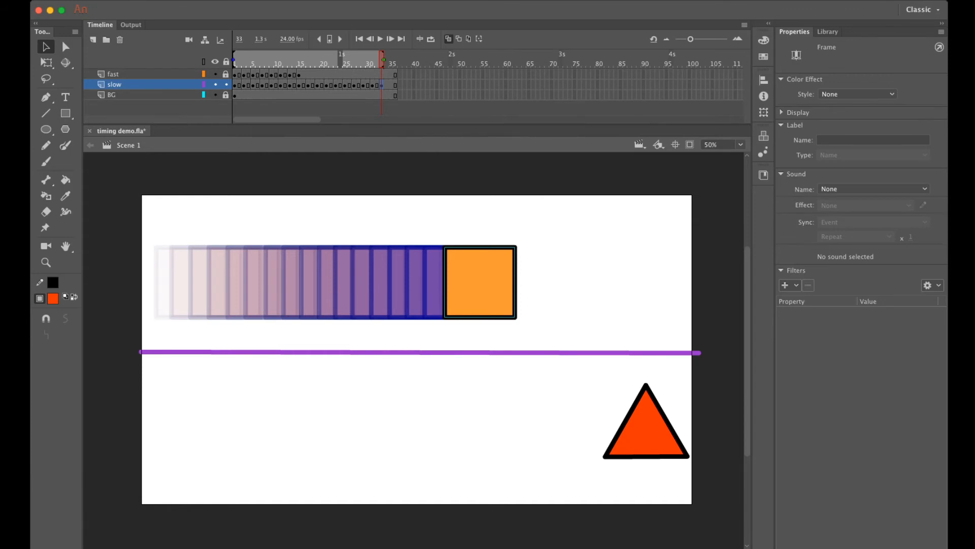
# Add a keyframe at frame 35 of the slow layer, nudge the square right and check its spacing against frame 33
pyautogui.press('.')
pyautogui.press('.')
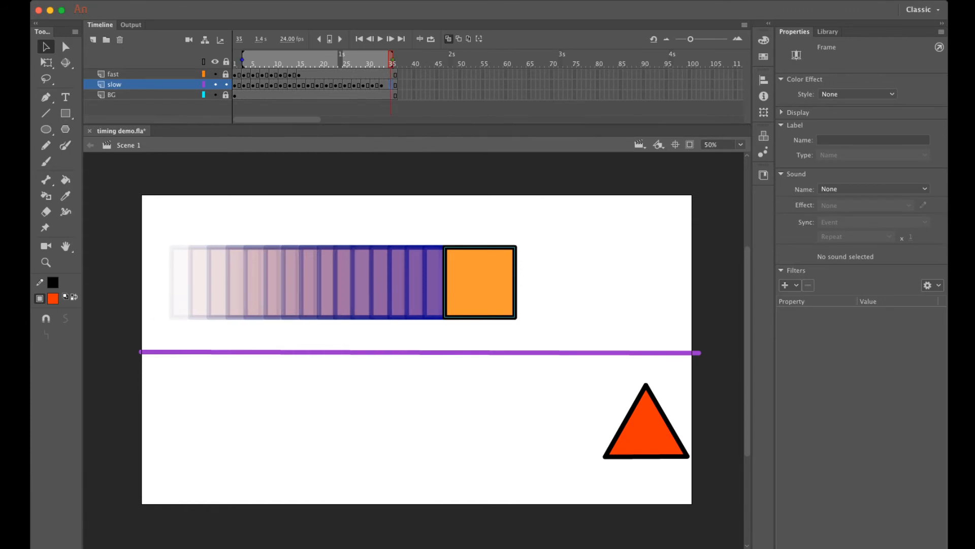
pyautogui.press('F6')
pyautogui.hotkey('shift', 'Right')
pyautogui.hotkey('shift', 'Right')
pyautogui.hotkey('shift', 'Right')
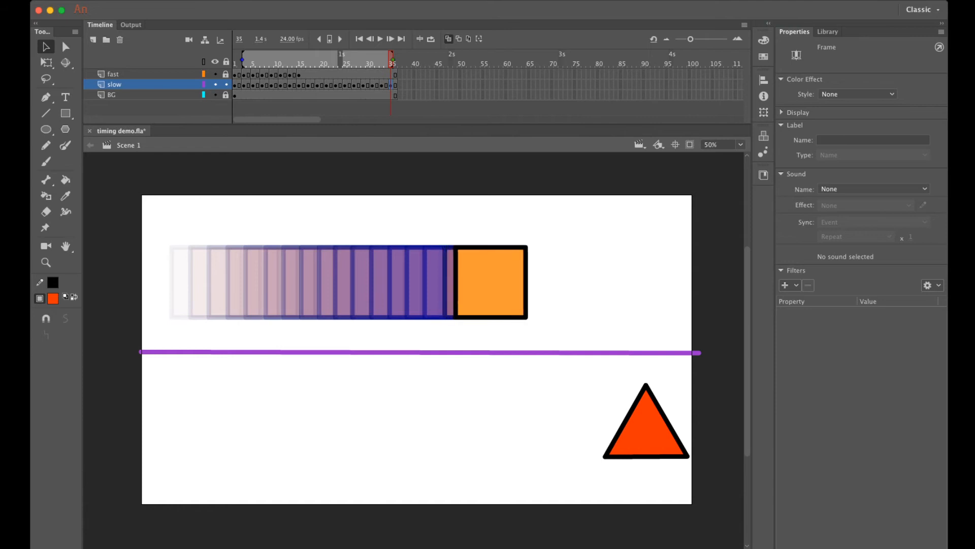
pyautogui.moveTo(242, 59); pyautogui.dragTo(380, 60)
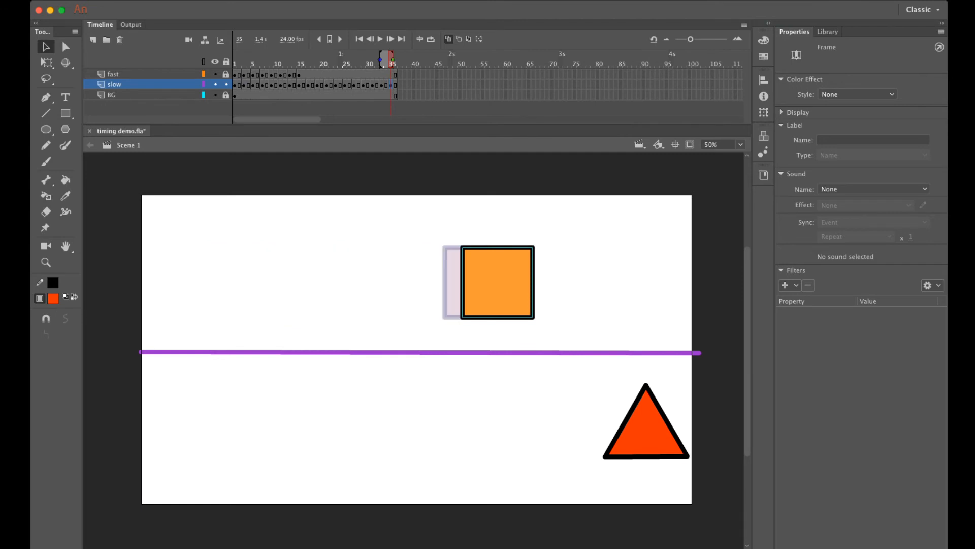
pyautogui.moveTo(380, 60); pyautogui.dragTo(392, 59)
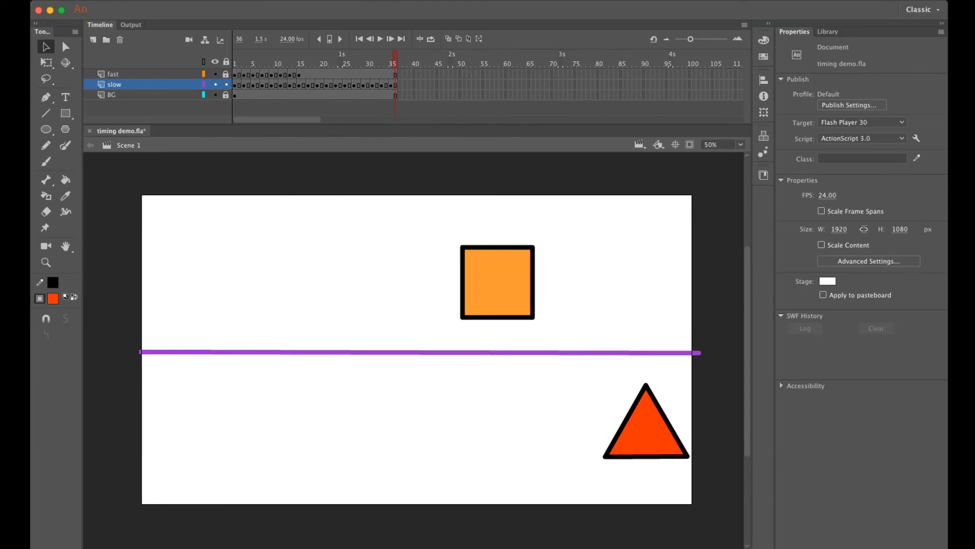
# Extend the fast, slow and BG layers to frame 59
pyautogui.moveTo(451, 75); pyautogui.dragTo(455, 95)
pyautogui.click(451, 85)
pyautogui.click(455, 74)
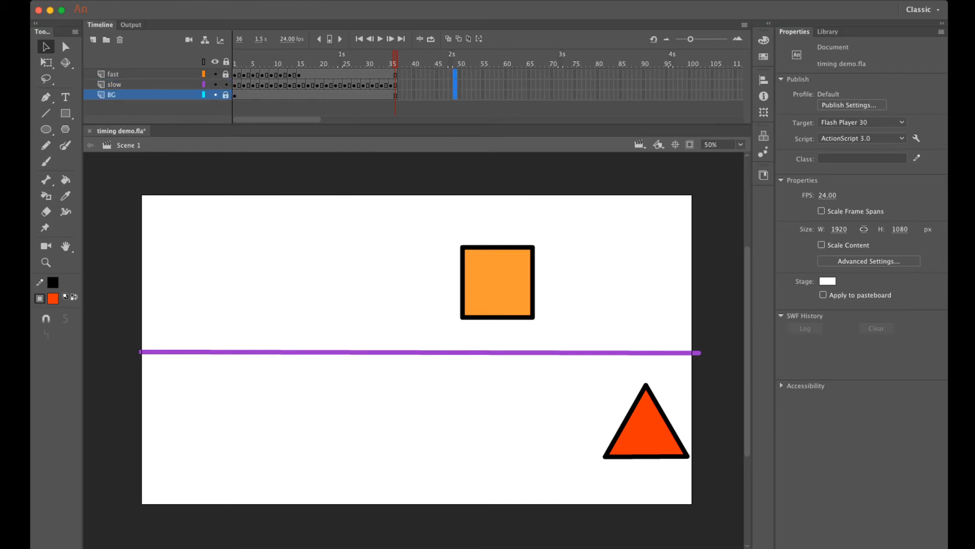
pyautogui.press('F5')
pyautogui.moveTo(469, 74); pyautogui.dragTo(501, 95)
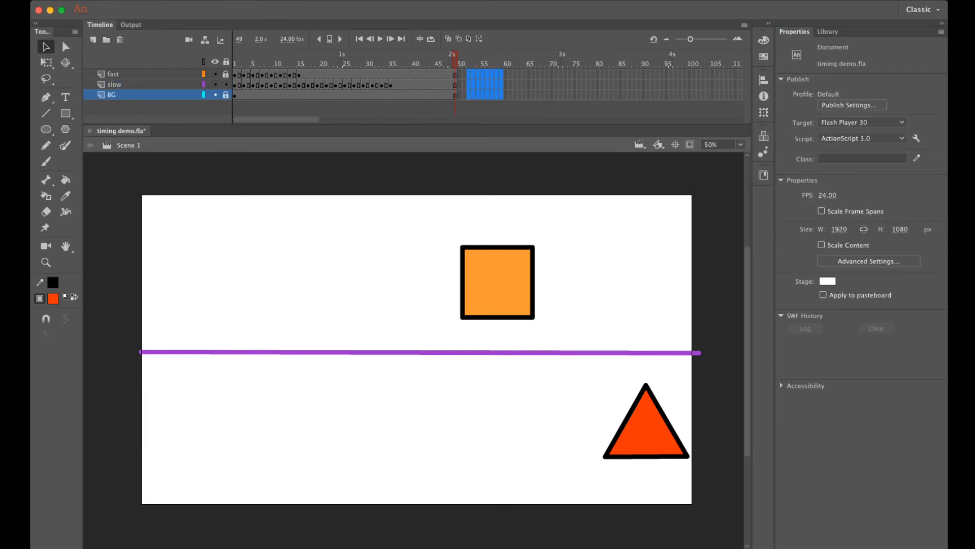
pyautogui.press('F5')
pyautogui.moveTo(501, 58)
pyautogui.mouseDown()
pyautogui.moveTo(394, 59)
pyautogui.moveTo(483, 58)
pyautogui.mouseUp()
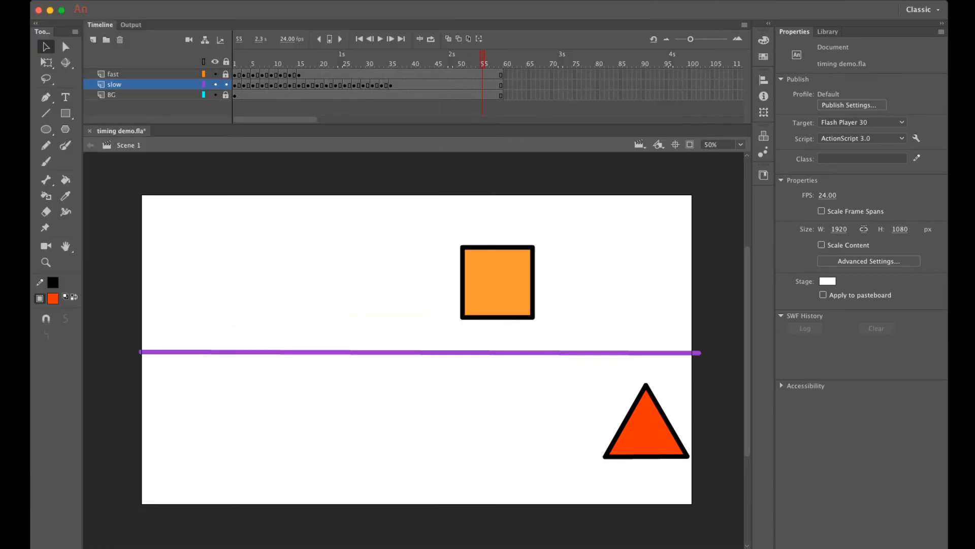
# Add a keyframe at frame 37 of the slow layer and move the square slightly right
pyautogui.moveTo(484, 58); pyautogui.dragTo(400, 59)
pyautogui.click(400, 85)
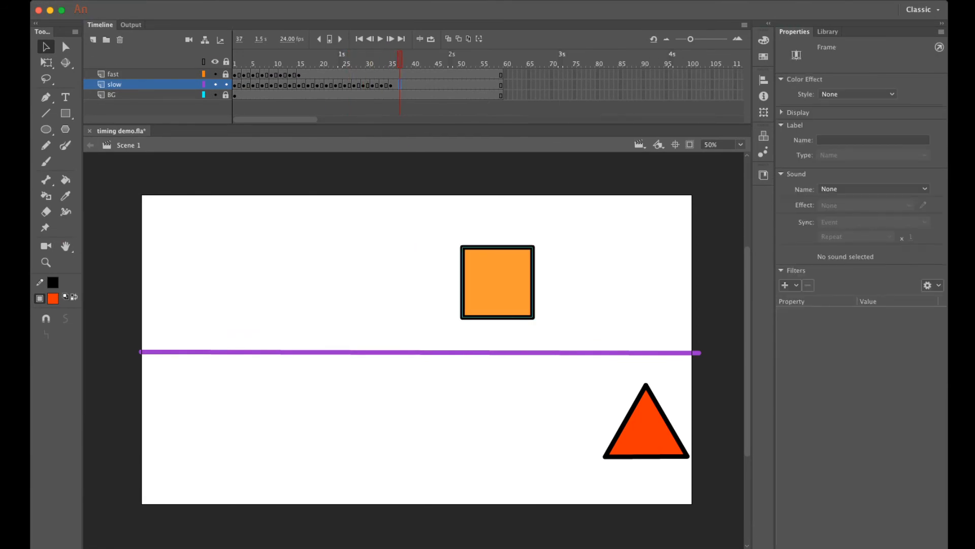
pyautogui.press('F6')
pyautogui.moveTo(498, 282); pyautogui.dragTo(515, 283)
# Add a keyframe at frame 39 of the slow layer and move the square right by the same small spacing
pyautogui.press('.')
pyautogui.press('.')
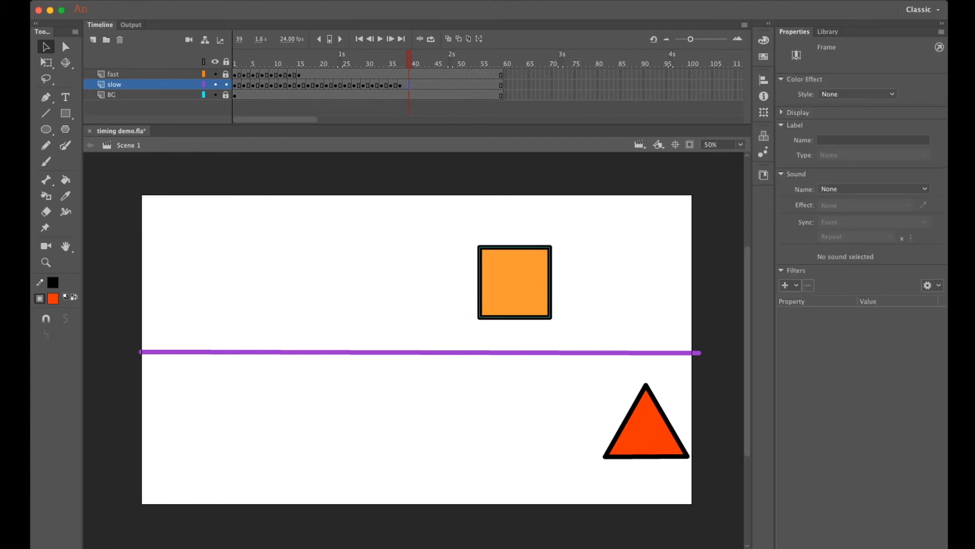
pyautogui.press('F6')
pyautogui.moveTo(514, 282); pyautogui.dragTo(530, 282)
# Add a keyframe at frame 41 of the slow layer and shift the square right by the same small spacing
pyautogui.press('.')
pyautogui.press('.')
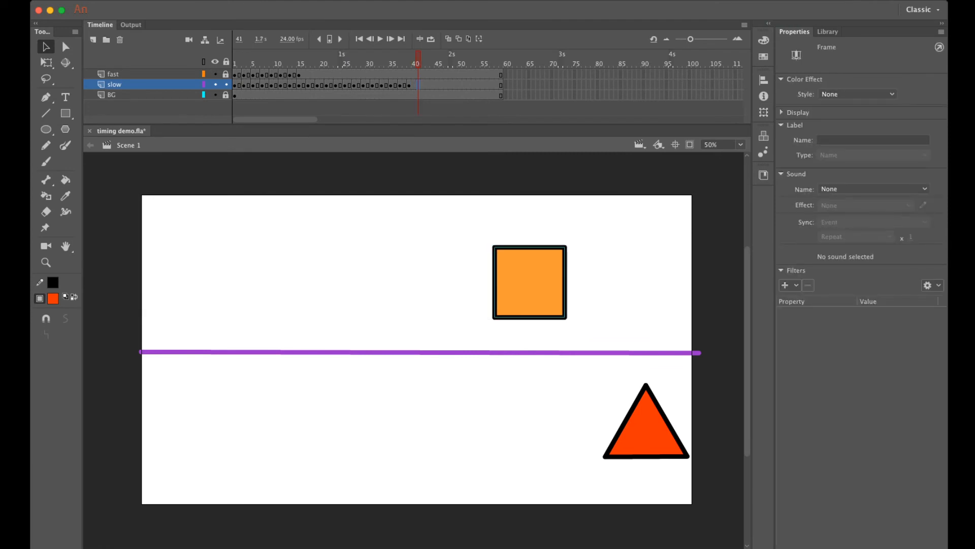
pyautogui.press('F6')
pyautogui.moveTo(530, 282); pyautogui.dragTo(547, 283)
# Add a keyframe at frame 43 of the slow layer and move the square right to about X 1342
pyautogui.press('.')
pyautogui.press('.')
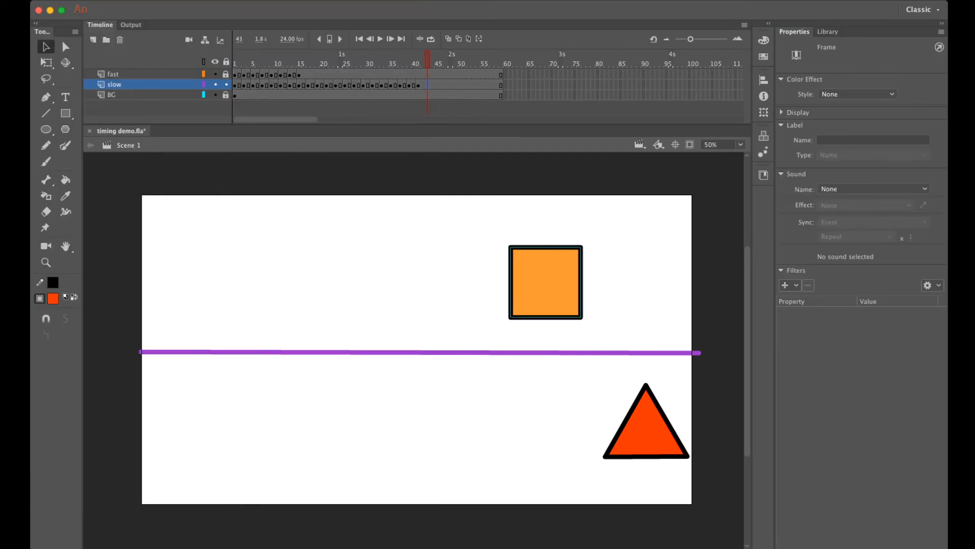
pyautogui.press('F6')
pyautogui.moveTo(545, 283); pyautogui.dragTo(562, 283)
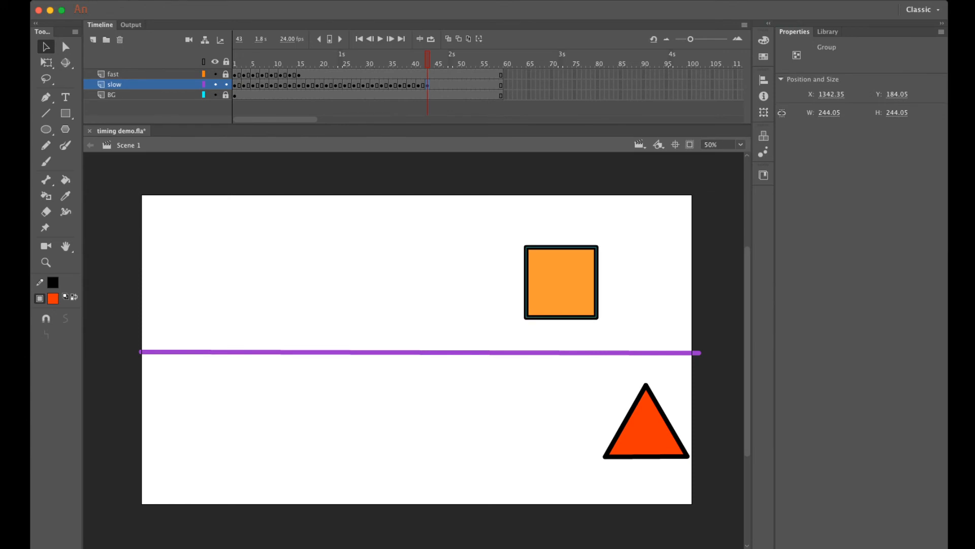
# Add the next slow-layer keyframe with the square at about X 1398 and reposition that keyframe at frame 45
pyautogui.press('F6')
pyautogui.moveTo(561, 282); pyautogui.dragTo(577, 282)
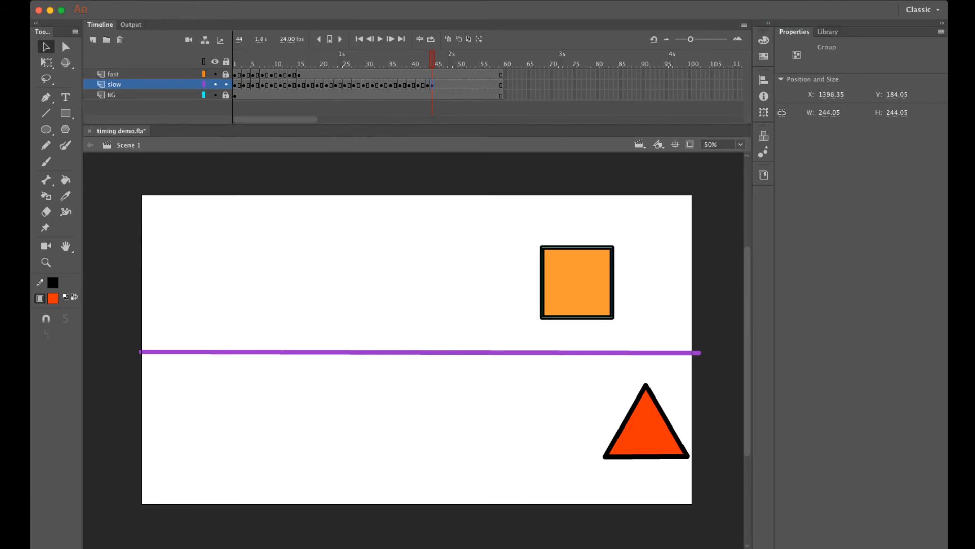
pyautogui.click(432, 85)
pyautogui.moveTo(432, 86); pyautogui.dragTo(437, 85)
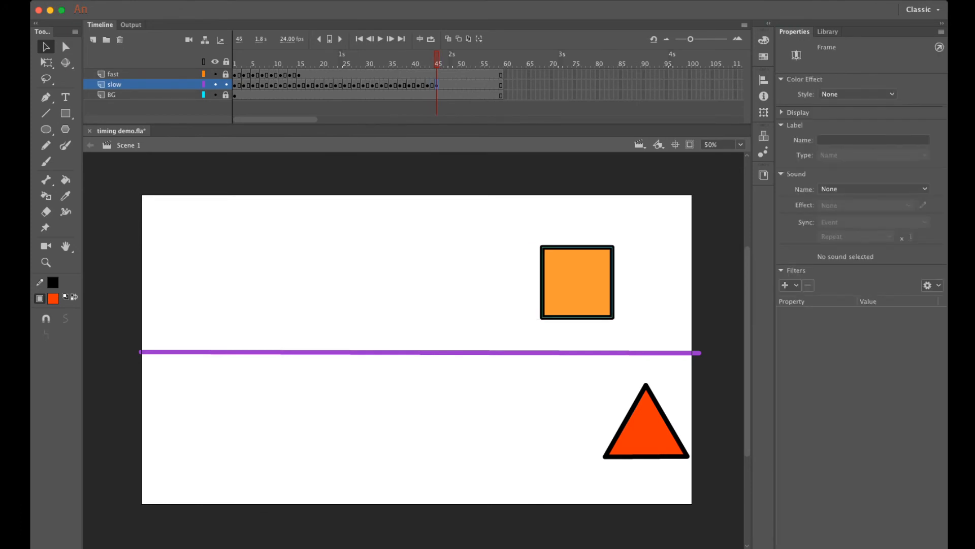
# Add keyframes at frames 47 and 49 of the slow layer, moving the square right by the same small spacing each time
pyautogui.click(446, 85)
pyautogui.press('F6')
pyautogui.moveTo(578, 282); pyautogui.dragTo(593, 282)
pyautogui.click(455, 85)
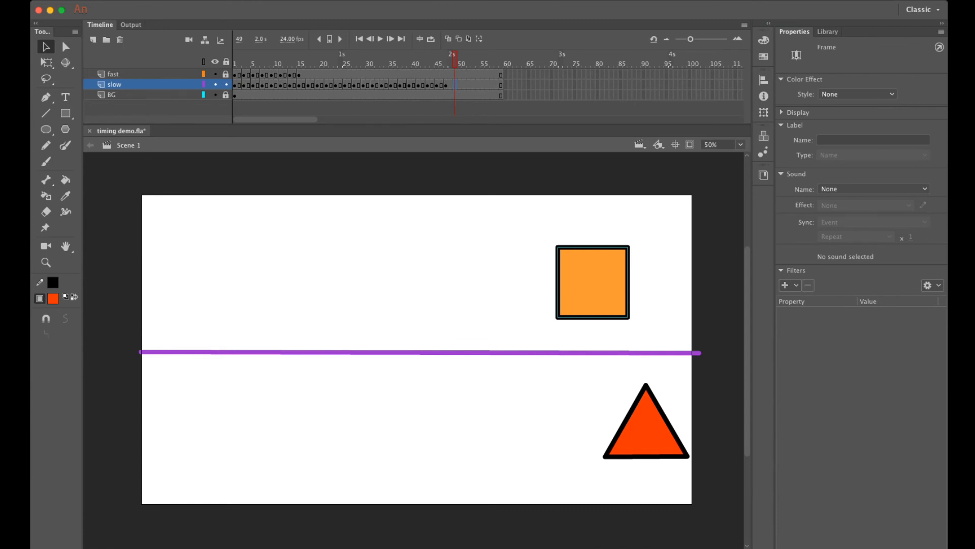
pyautogui.press('F6')
pyautogui.moveTo(593, 282); pyautogui.dragTo(609, 283)
# Add a keyframe at frame 51 of the slow layer and move the square right to about X 1560
pyautogui.click(464, 86)
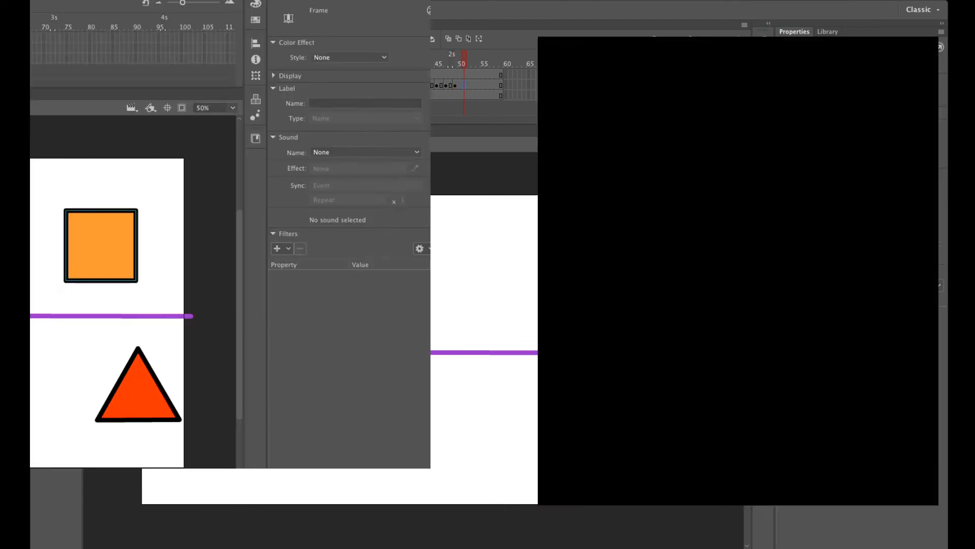
pyautogui.press('F6')
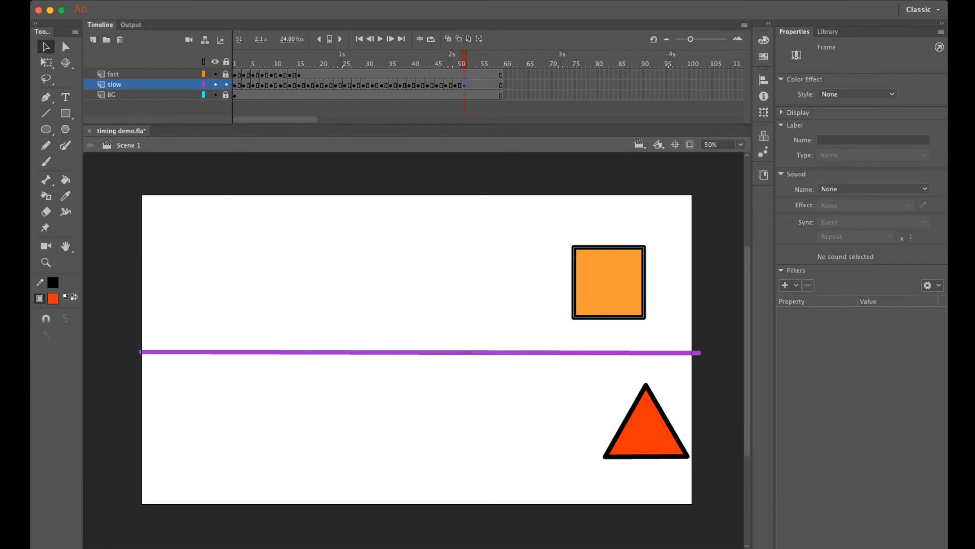
pyautogui.moveTo(610, 283); pyautogui.dragTo(624, 282)
pyautogui.moveTo(624, 282); pyautogui.dragTo(624, 283)
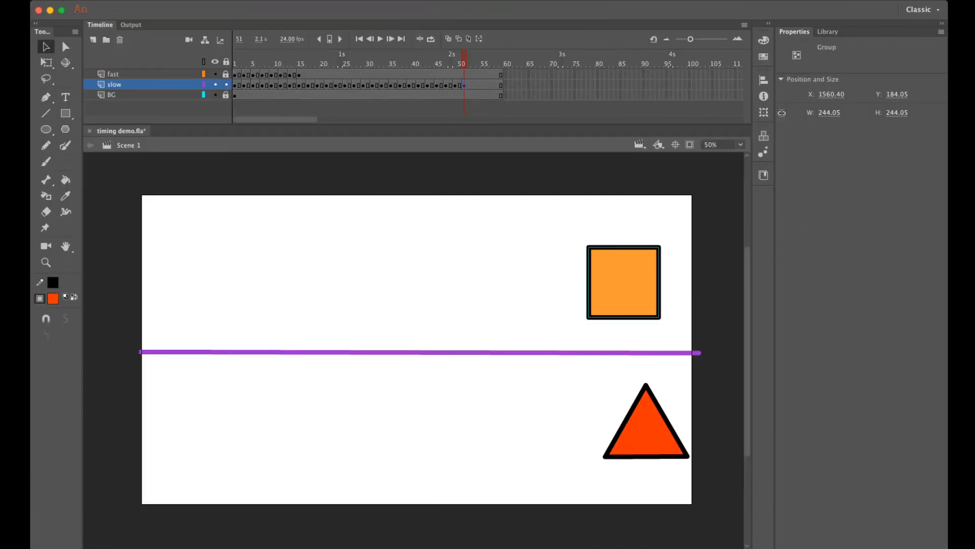
# Add a keyframe at frame 53 of the slow layer and move the square slightly closer to the stage's right edge
pyautogui.press('.')
pyautogui.press('.')
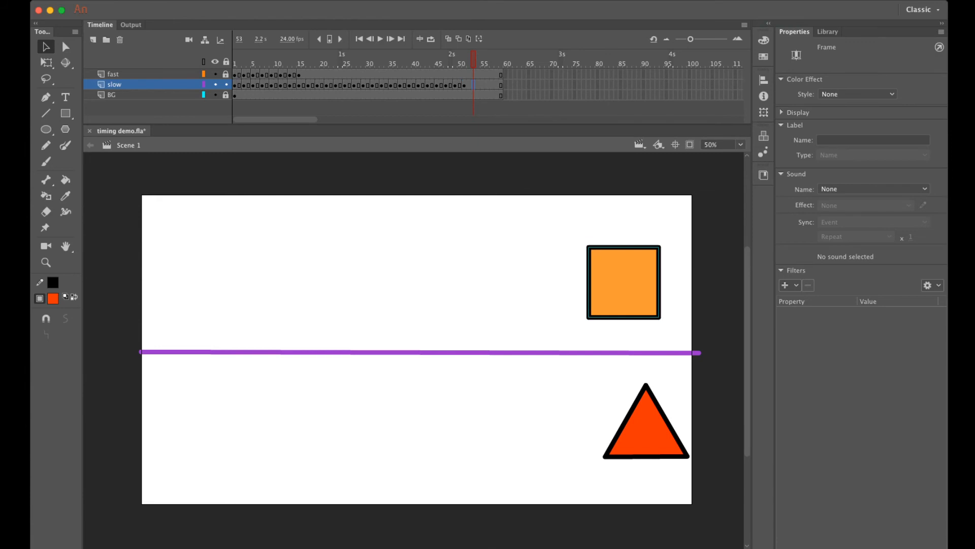
pyautogui.press('F6')
pyautogui.moveTo(624, 283); pyautogui.dragTo(637, 282)
# Add a keyframe at frame 55 of the slow layer and move the square to the stage's right edge, about X 1660
pyautogui.press('.')
pyautogui.press('.')
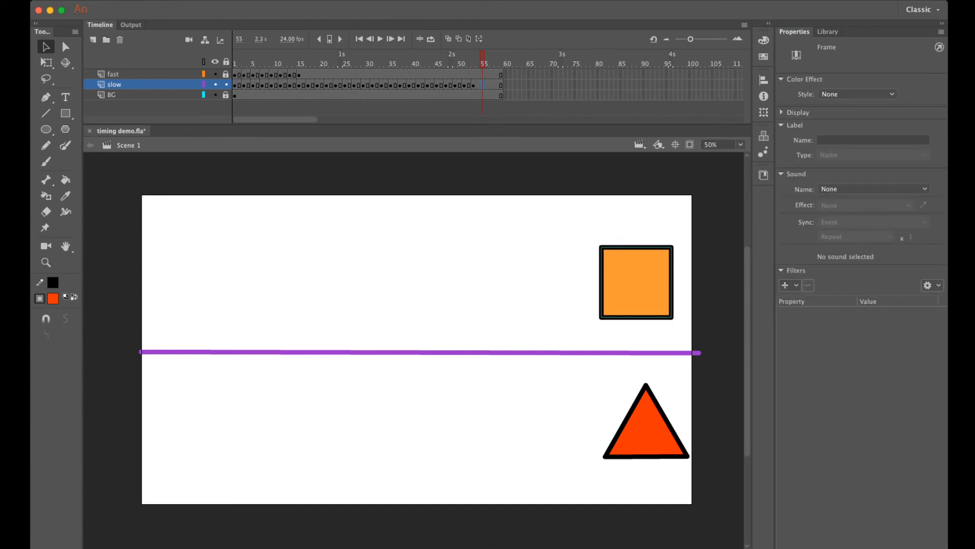
pyautogui.press('F6')
pyautogui.moveTo(636, 283); pyautogui.dragTo(652, 283)
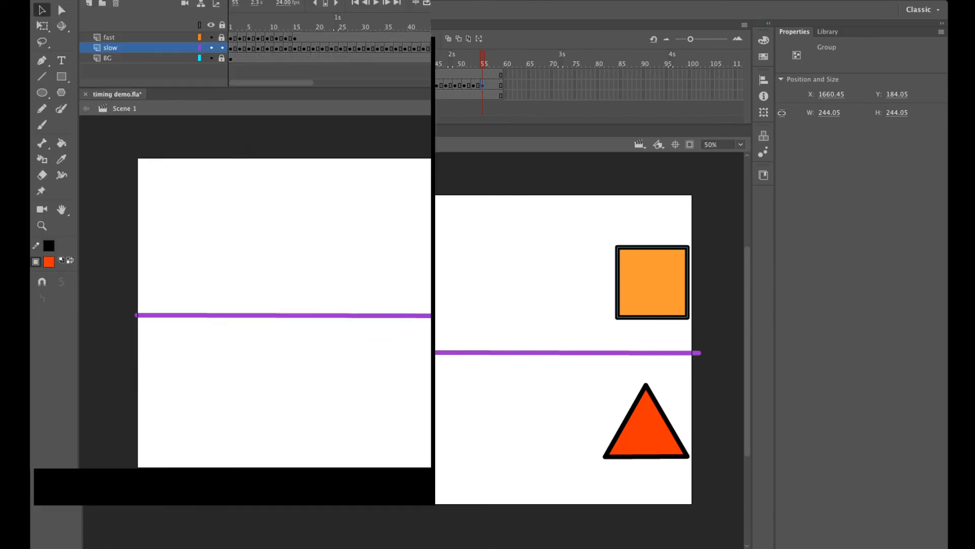
# Lock the slow layer and play the whole animation from frame 1 to compare the square's and triangle's speeds
pyautogui.moveTo(482, 59); pyautogui.dragTo(234, 59)
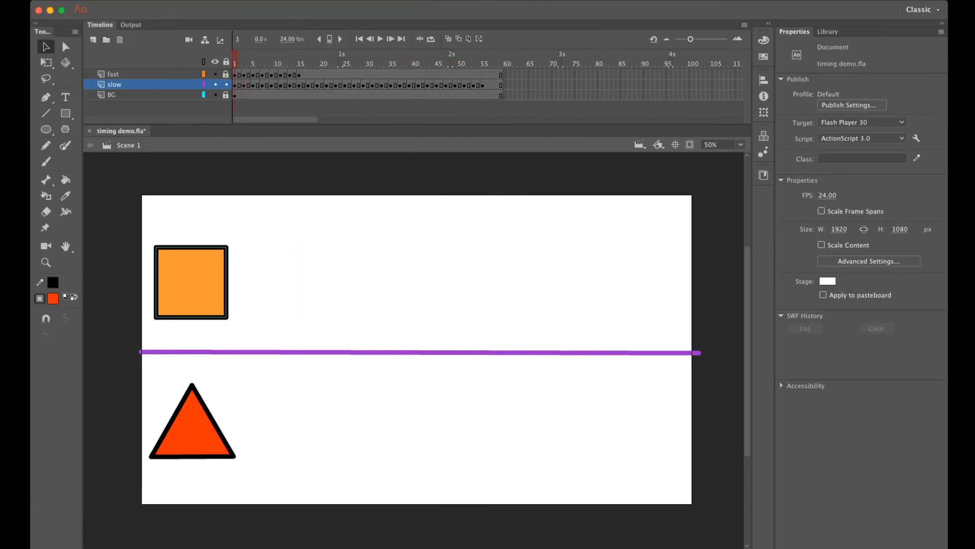
pyautogui.click(226, 84)
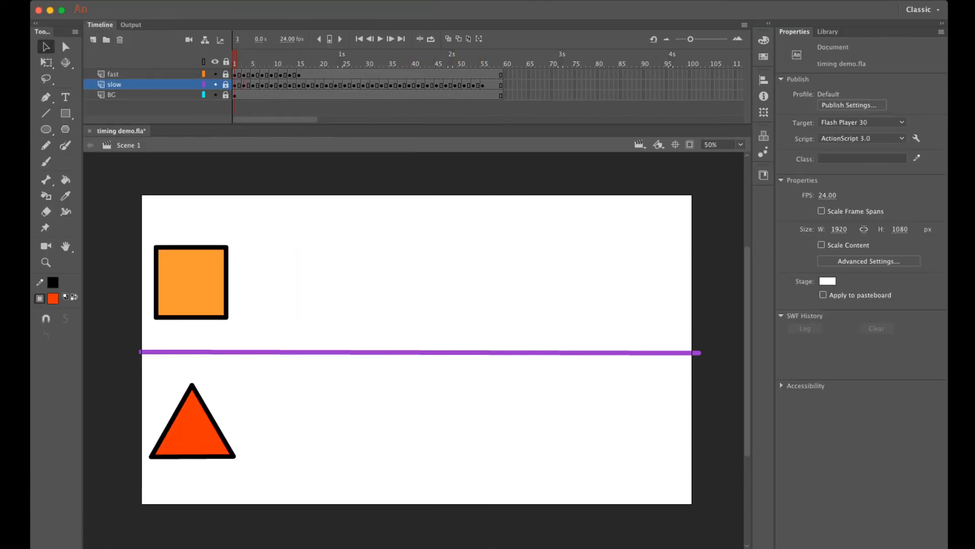
pyautogui.click(380, 39)
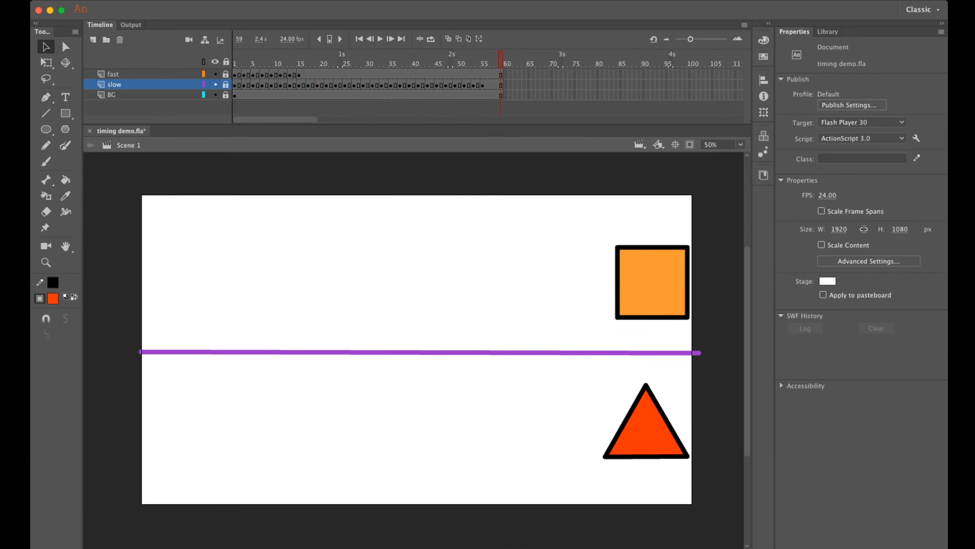
pyautogui.click(380, 38)
pyautogui.moveTo(501, 58); pyautogui.dragTo(235, 58)
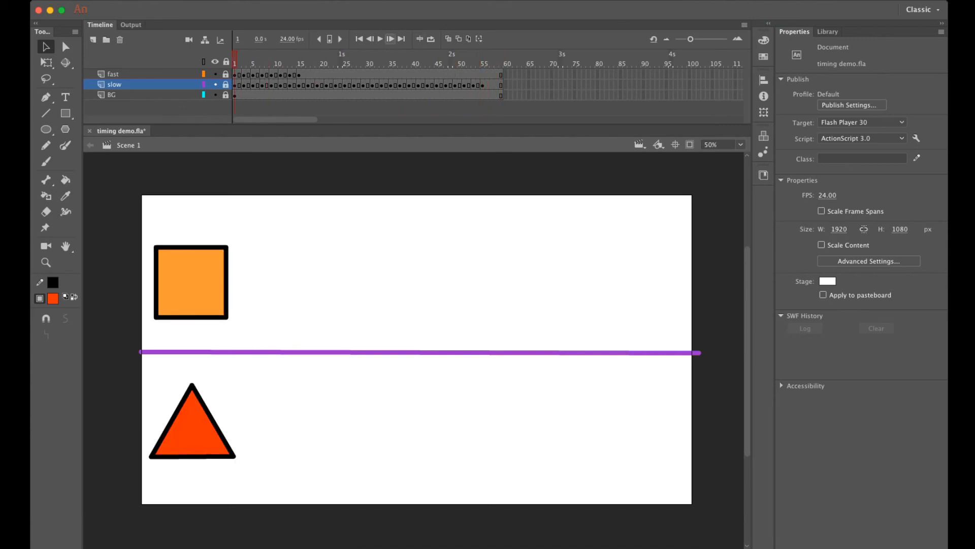
pyautogui.click(380, 38)
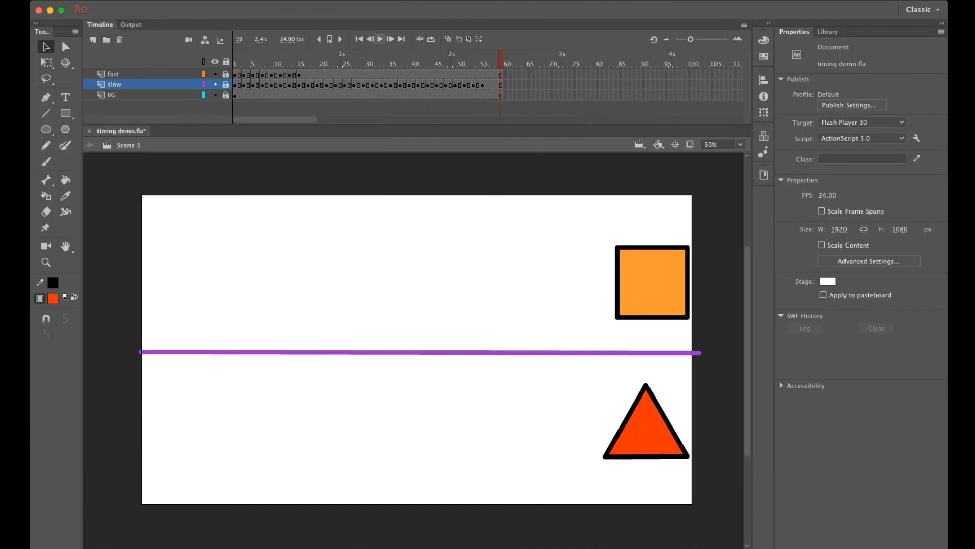
# Unlock the fast and slow layers and compare the spacing of both shapes with onion skinning over frames 1 to 59
pyautogui.moveTo(226, 74); pyautogui.dragTo(226, 85)
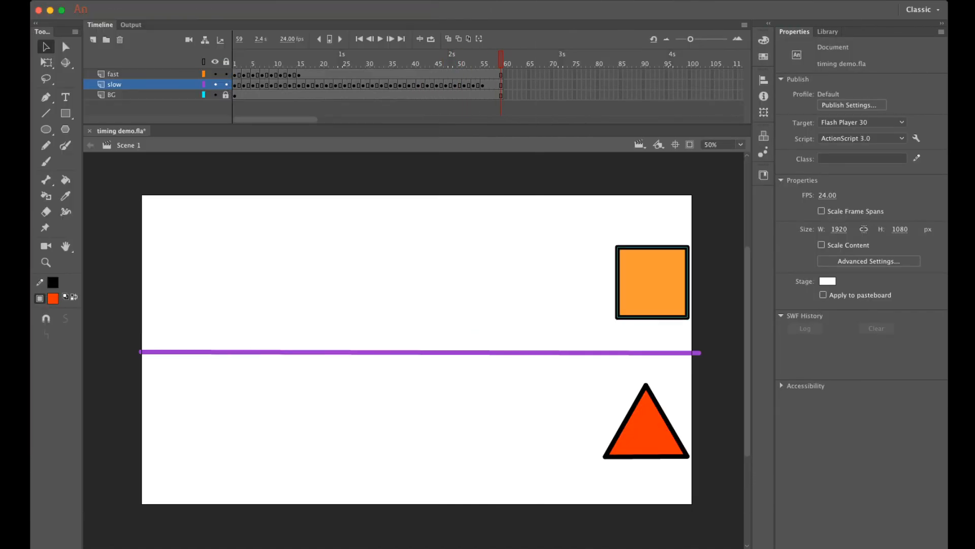
pyautogui.click(449, 39)
pyautogui.moveTo(491, 60); pyautogui.dragTo(234, 59)
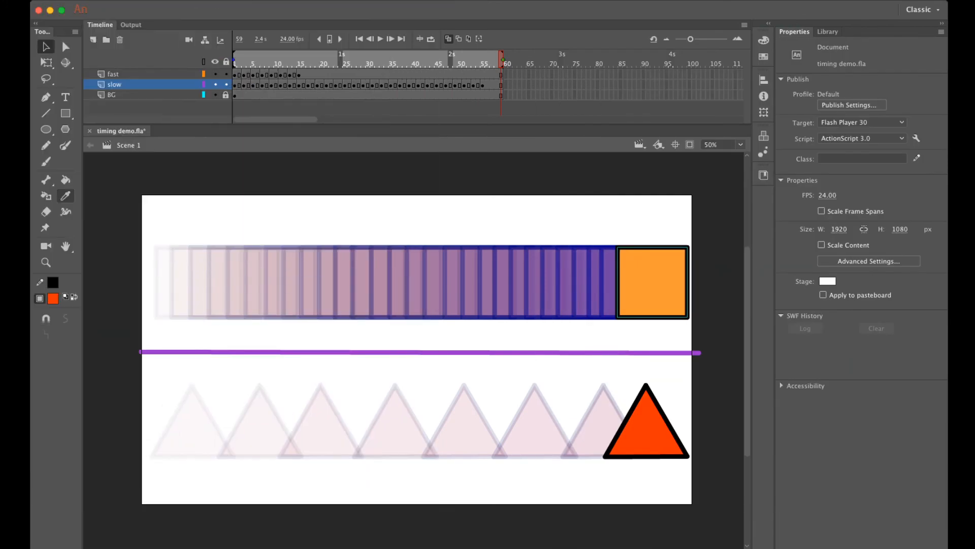
# Lock all layers, turn off onion skinning and replay the animation
pyautogui.click(226, 61)
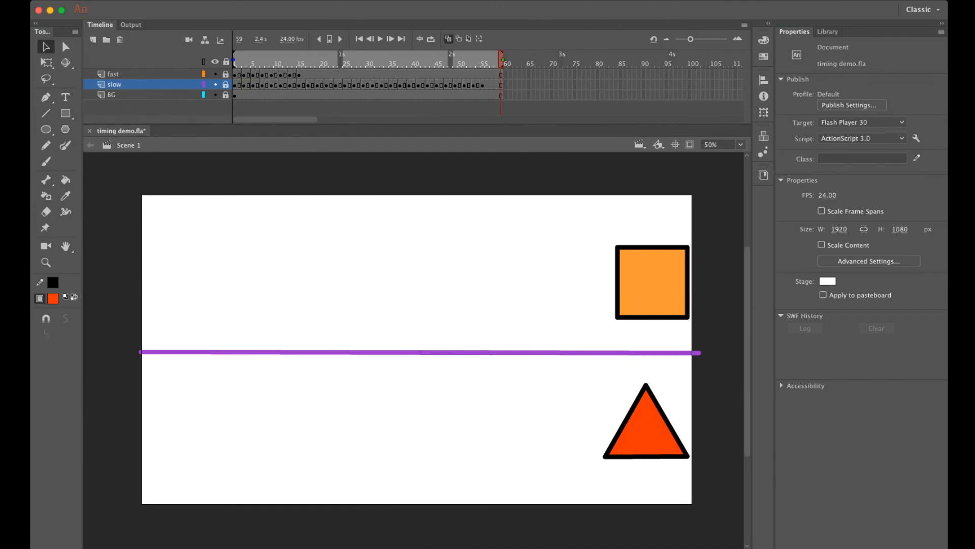
pyautogui.click(448, 39)
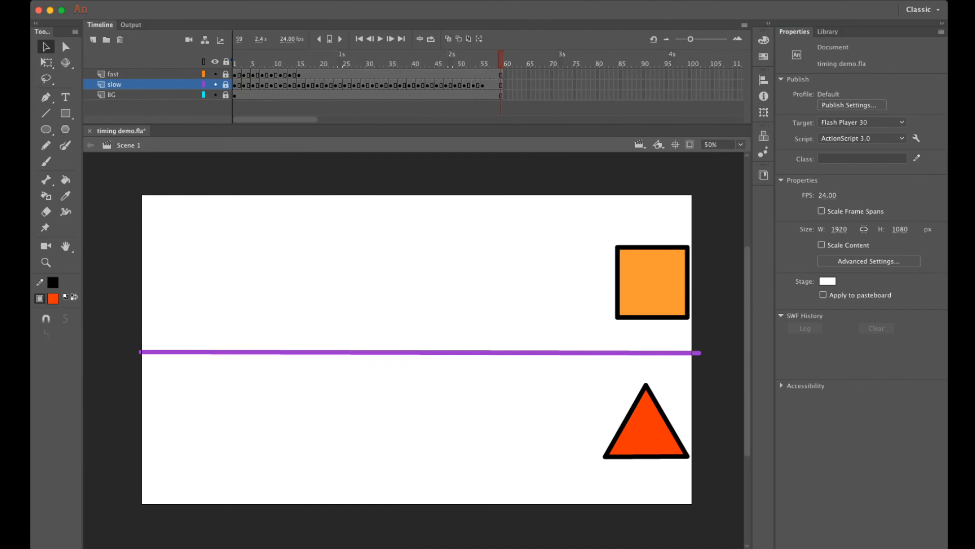
pyautogui.press('Return')
pyautogui.press('Return')
# Clip the content outside the stage, play the animation once more and save the file
pyautogui.click(690, 145)
pyautogui.click(380, 39)
pyautogui.press('super+s')
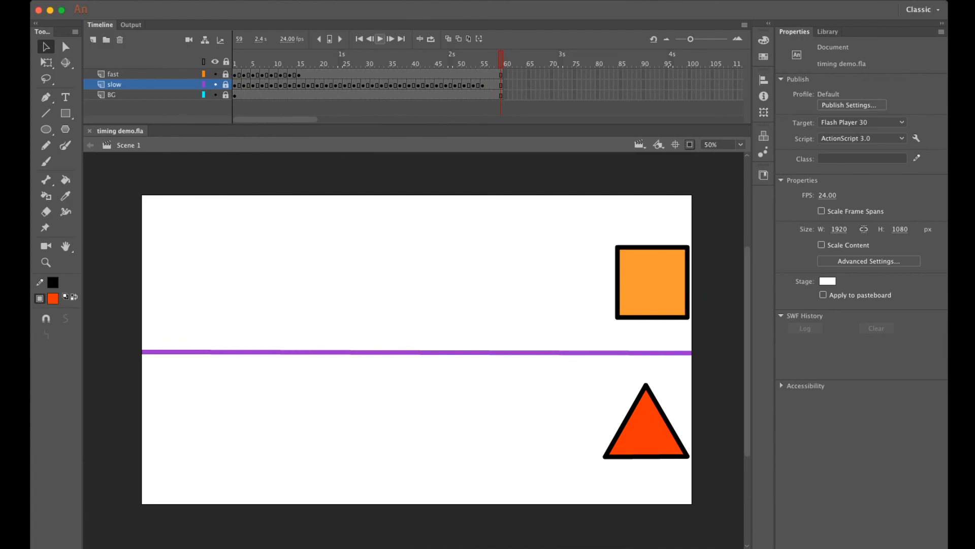